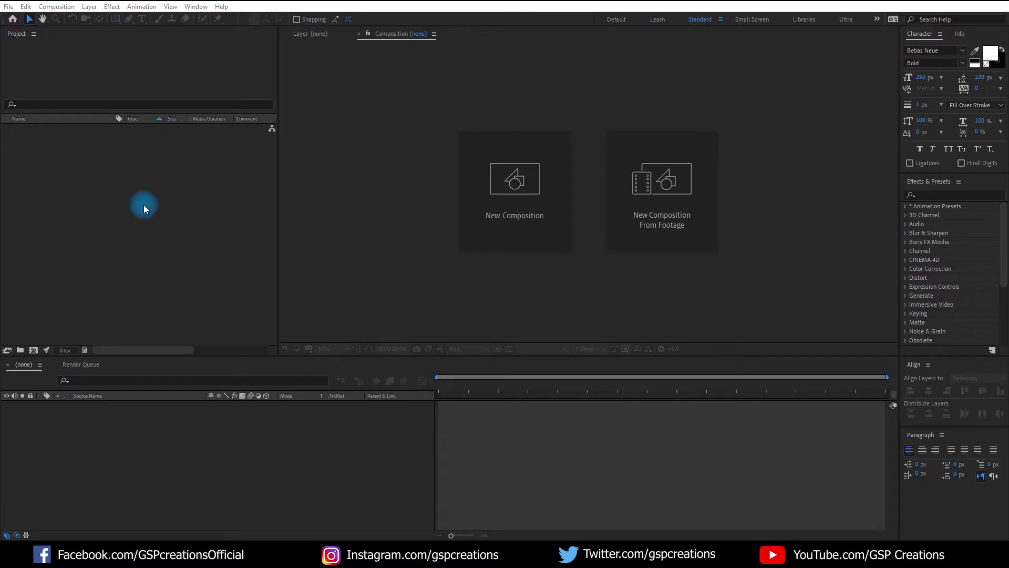
# Create the 'Text Animations' comp using the HDTV 1080 25 preset with a black background
pyautogui.click(491, 215)
pyautogui.write('Text Animations')
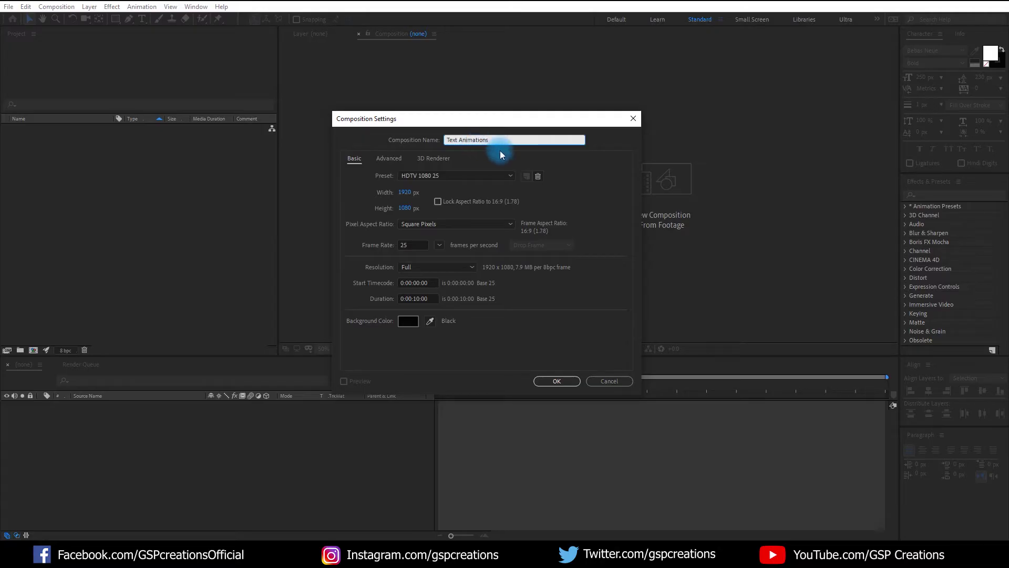
pyautogui.click(501, 152)
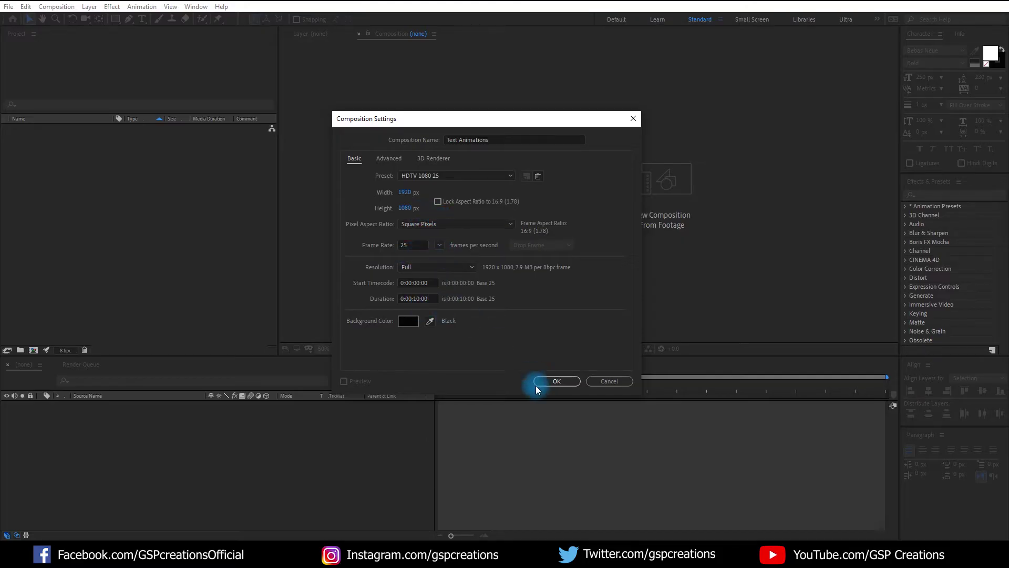
pyautogui.click(557, 384)
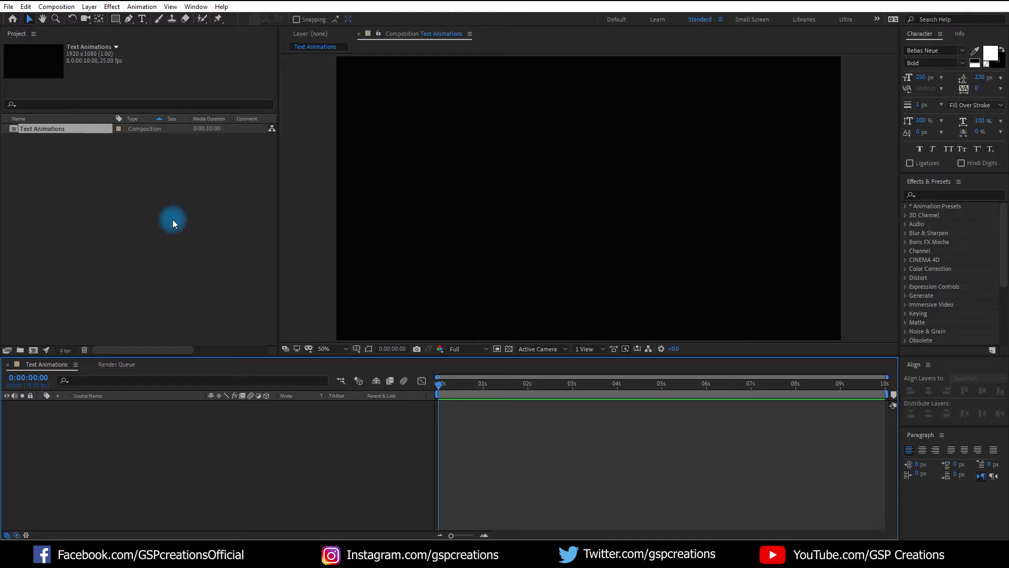
# Add a 'Hello jack' text layer centred horizontally and vertically in the comp
pyautogui.click(143, 19)
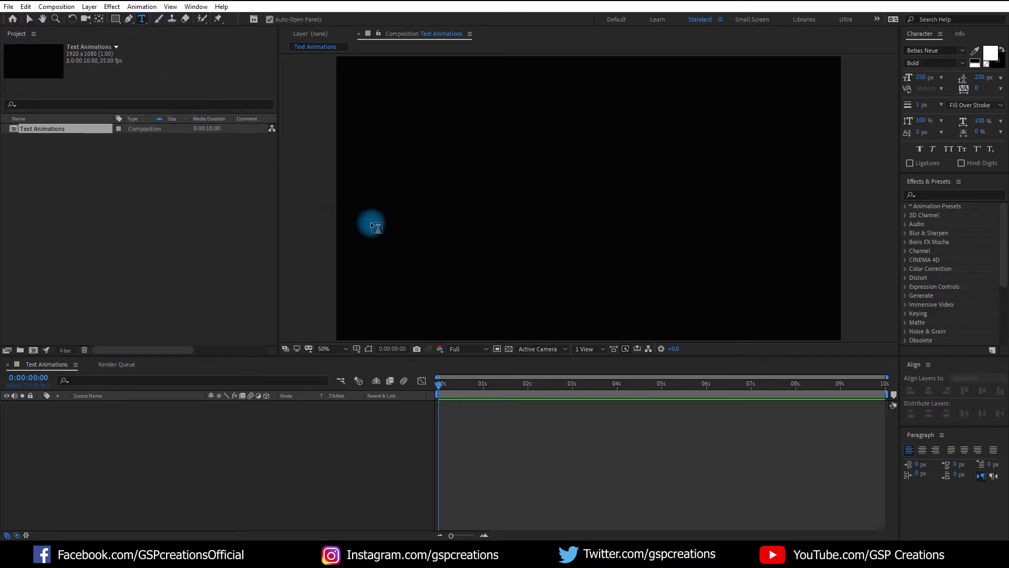
pyautogui.click(398, 195)
pyautogui.write('Hell')
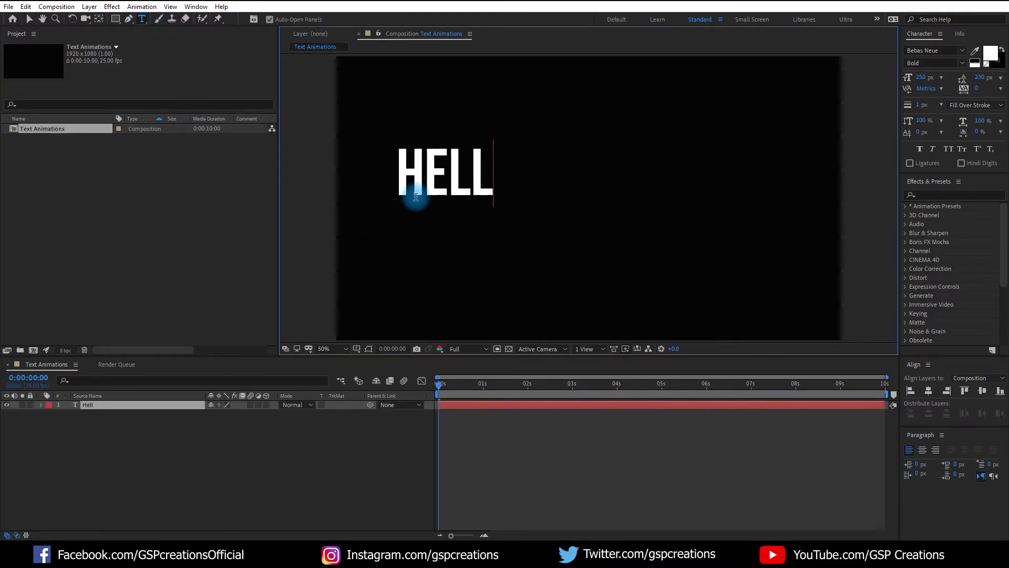
pyautogui.write('o jack')
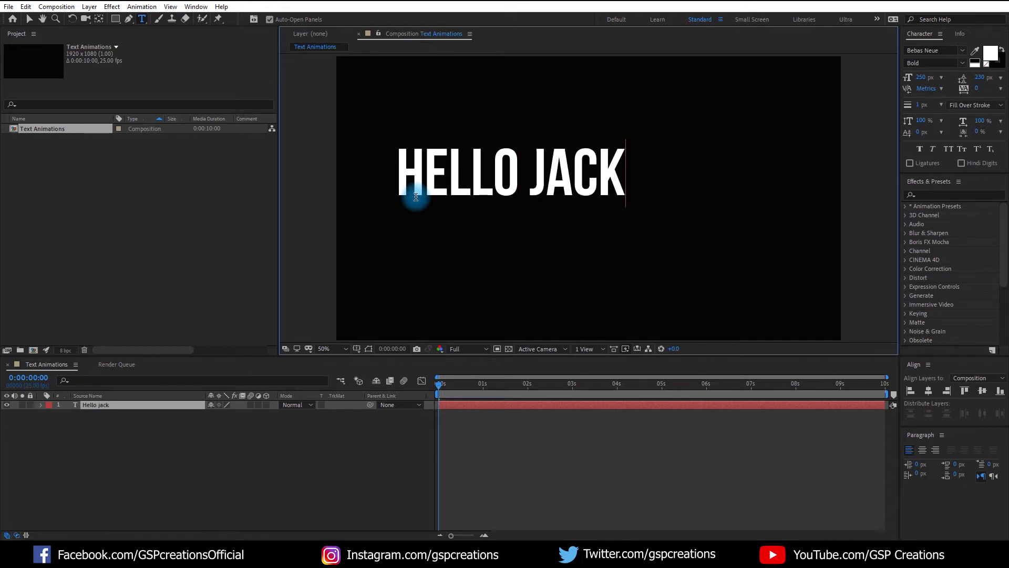
pyautogui.click(929, 391)
pyautogui.click(983, 391)
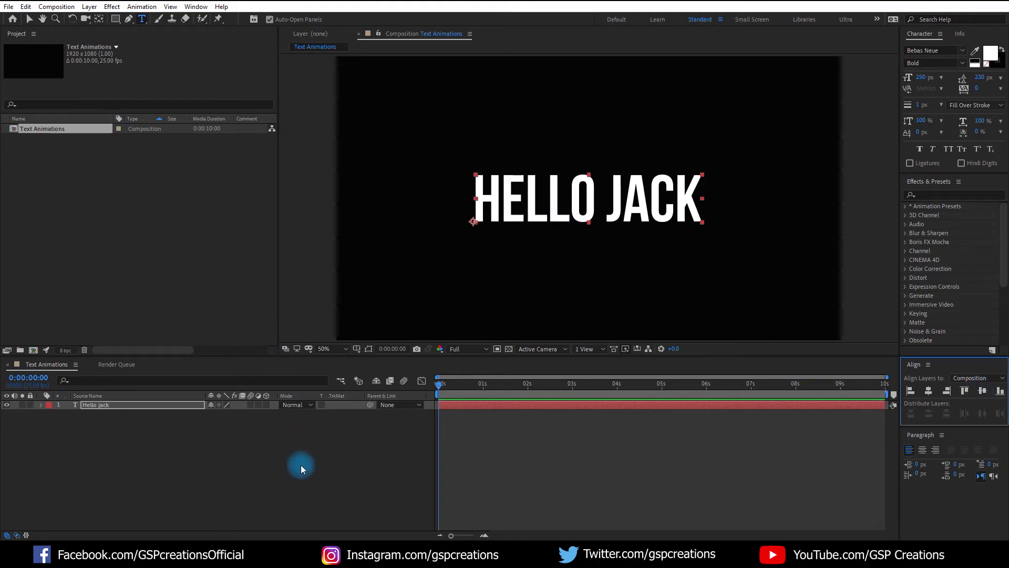
# Duplicate the Hello jack text layer with Ctrl+D
pyautogui.press('v')
pyautogui.click(337, 463)
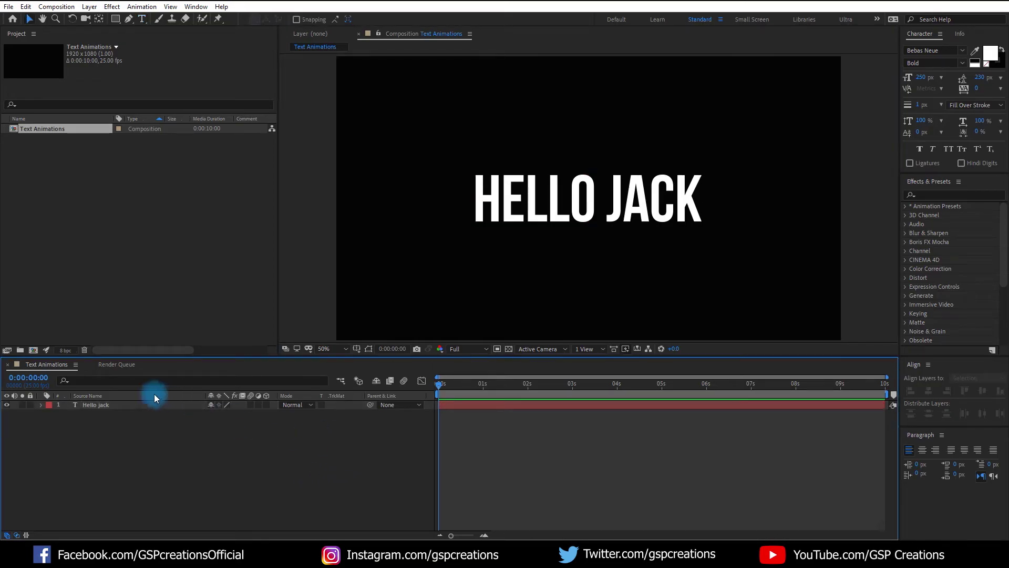
pyautogui.click(120, 404)
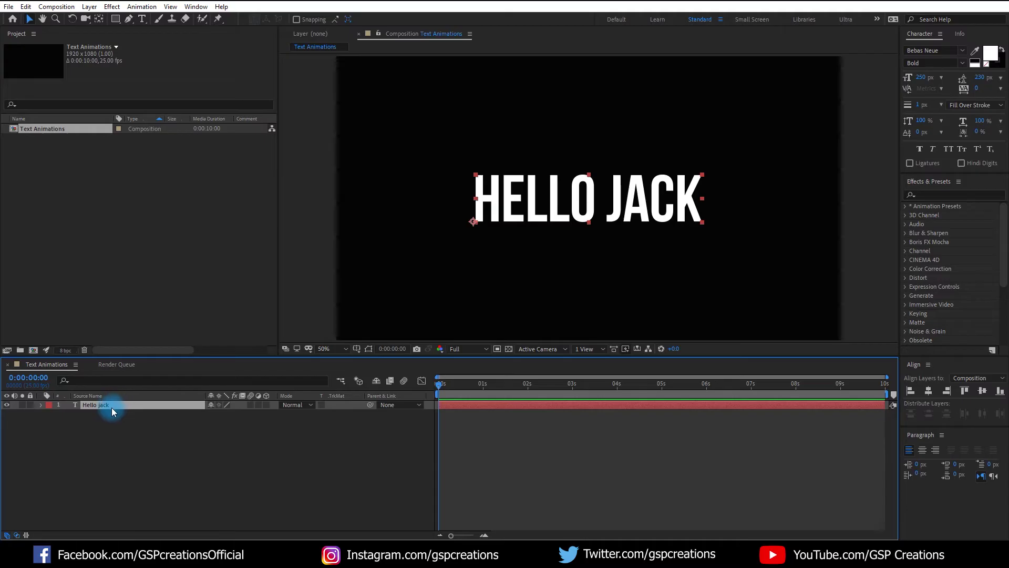
pyautogui.hotkey('ctrl', 'd')
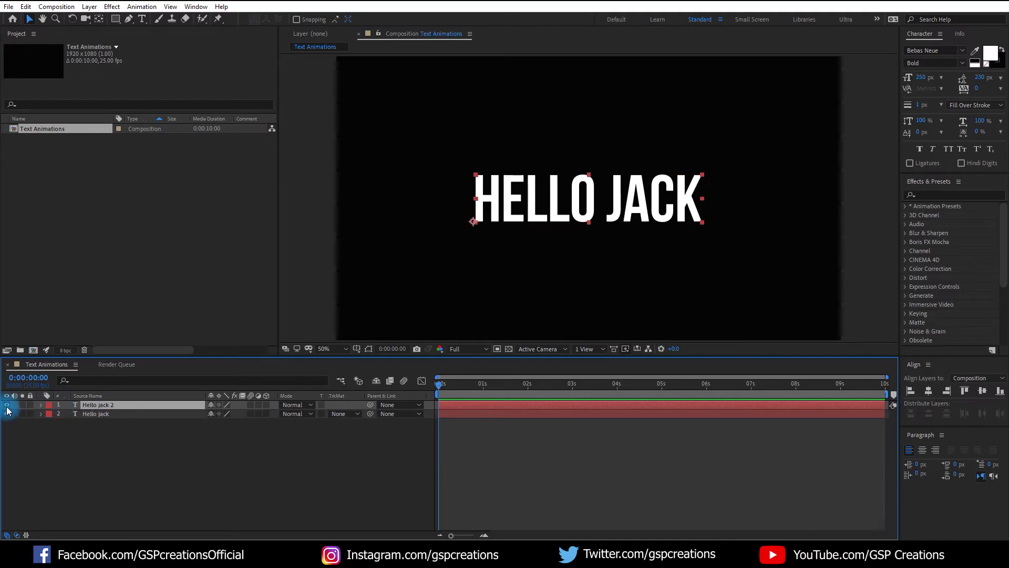
# Hide the duplicate and delete JACK from the original, leaving a 'Hello' layer
pyautogui.click(6, 405)
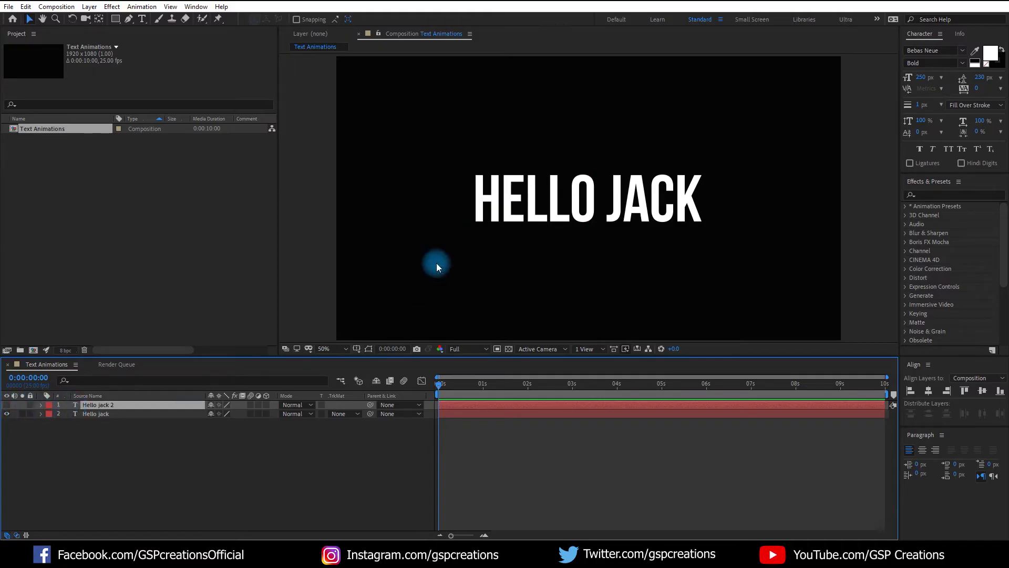
pyautogui.click(562, 203)
pyautogui.doubleClick(582, 195)
pyautogui.click(607, 195)
pyautogui.moveTo(608, 195); pyautogui.dragTo(707, 194)
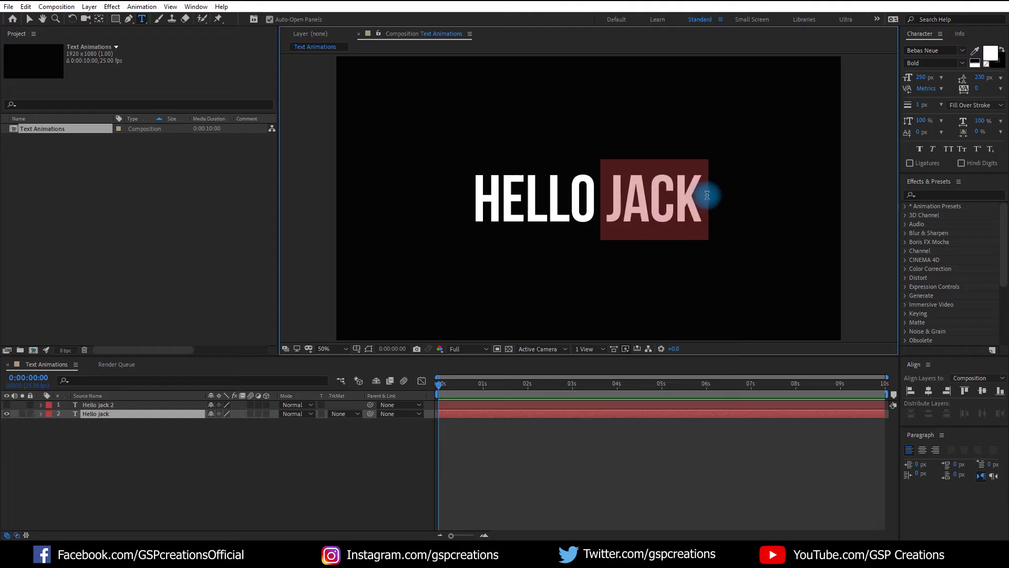
pyautogui.press('BackSpace')
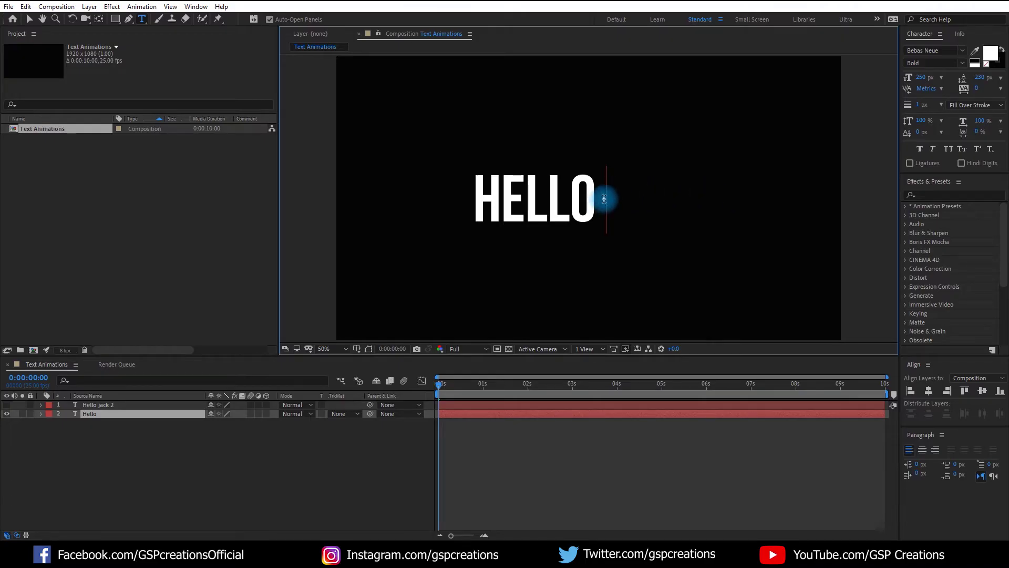
pyautogui.click(91, 416)
pyautogui.press('Return')
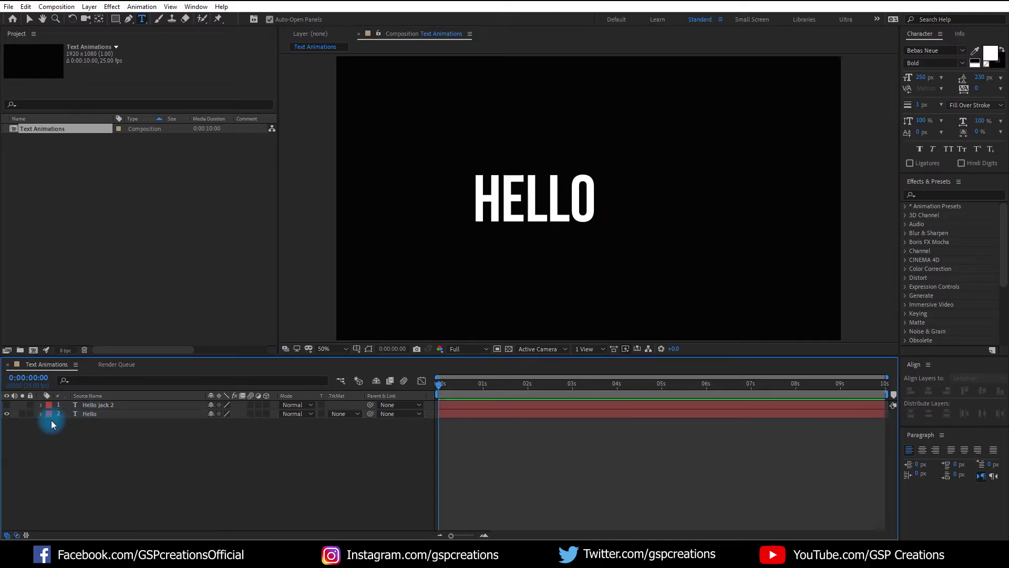
# Show the duplicate and delete HELLO from it, leaving a 'Jack' layer
pyautogui.click(6, 406)
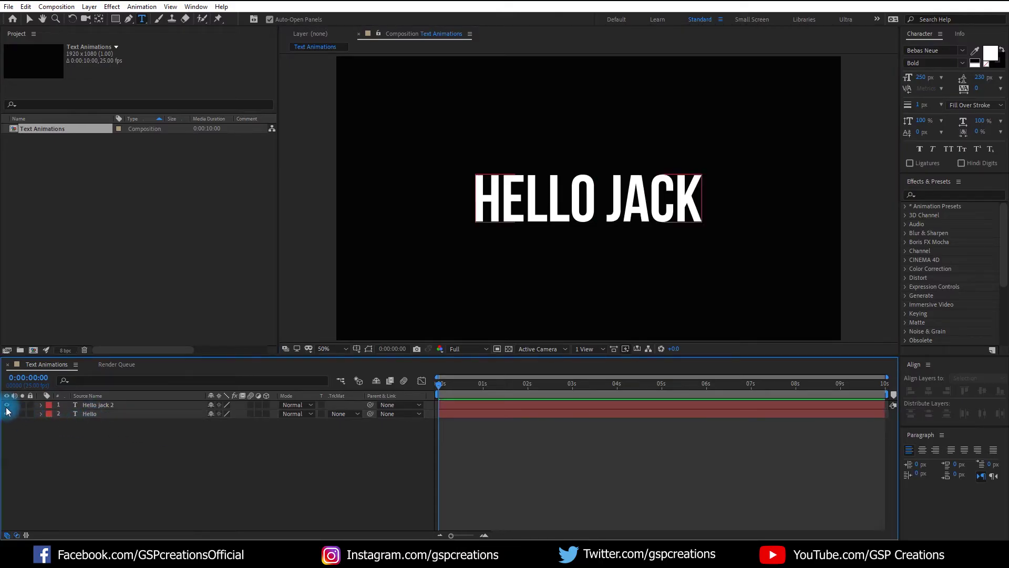
pyautogui.click(96, 404)
pyautogui.click(558, 204)
pyautogui.doubleClick(558, 207)
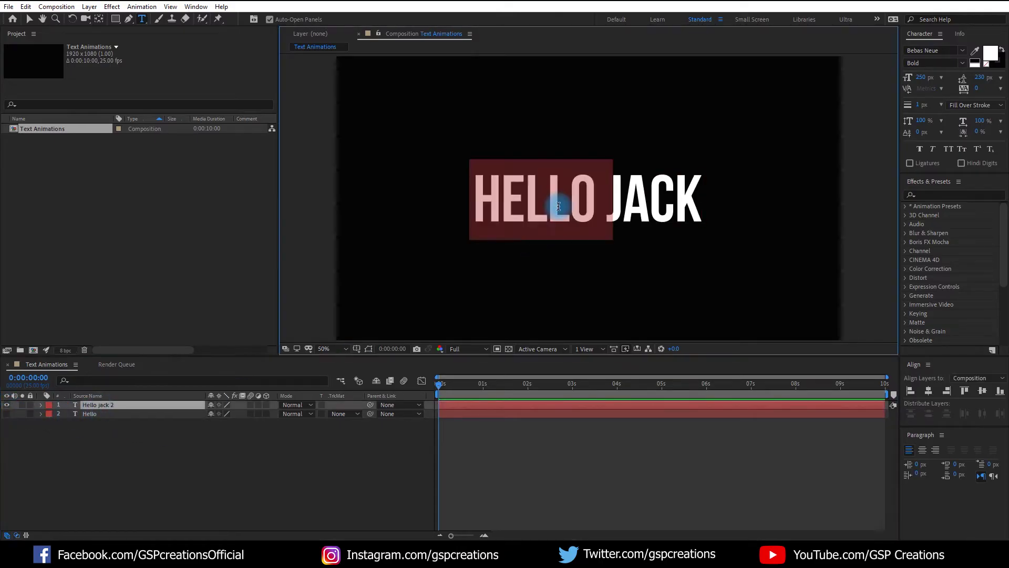
pyautogui.tripleClick(581, 194)
pyautogui.click(595, 192)
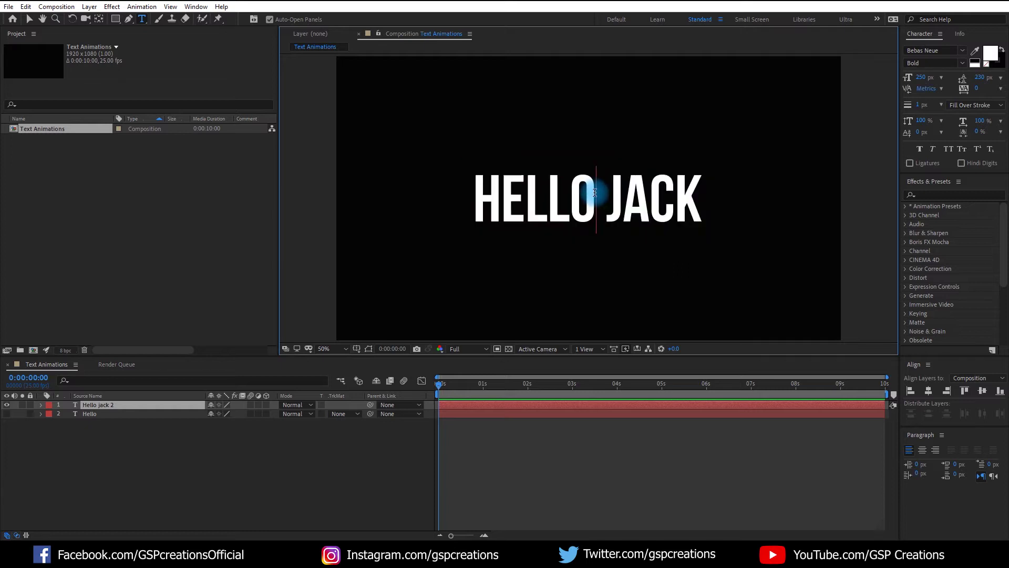
pyautogui.moveTo(595, 191); pyautogui.dragTo(470, 197)
pyautogui.press('BackSpace')
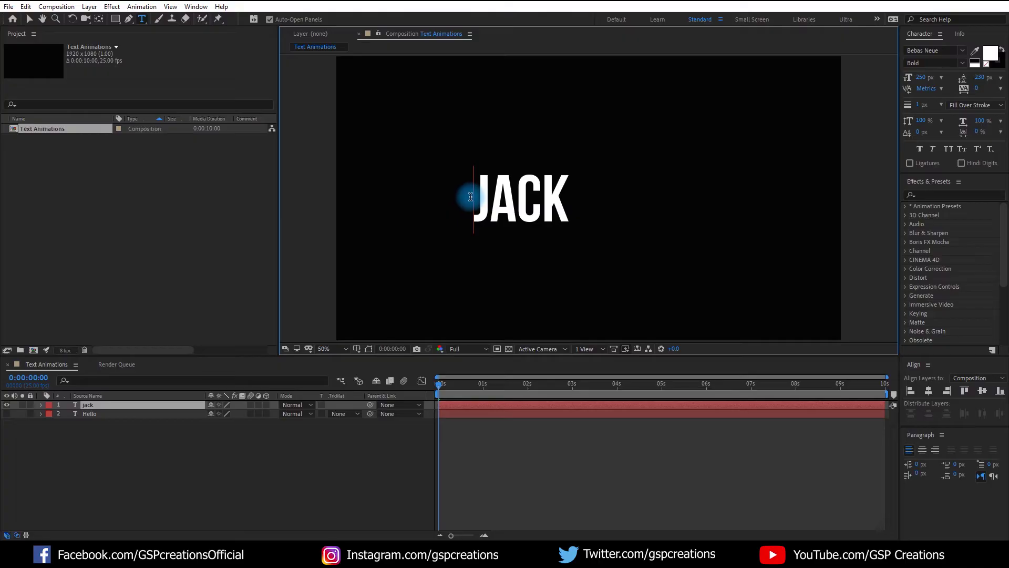
pyautogui.click(7, 413)
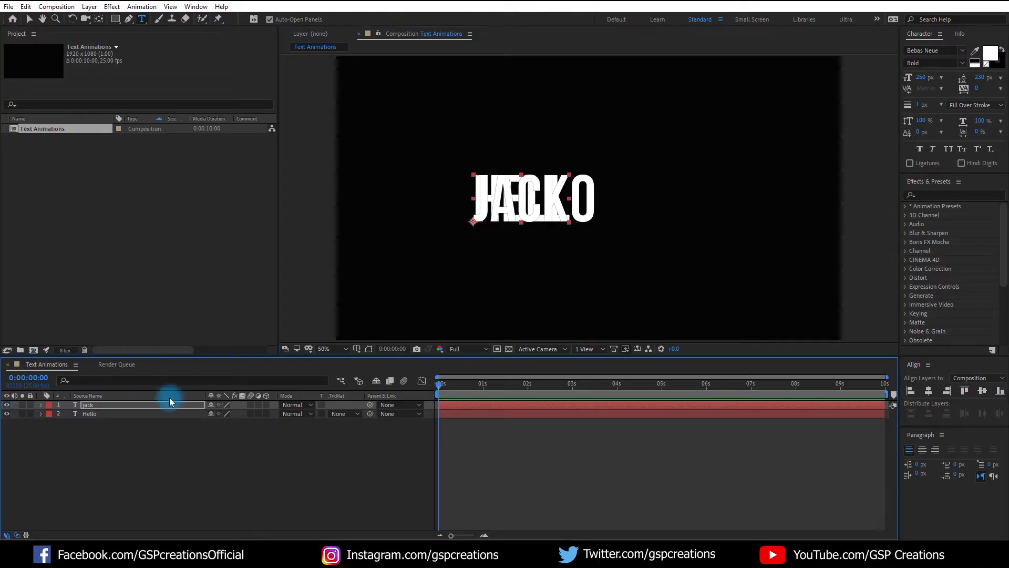
pyautogui.press('Return')
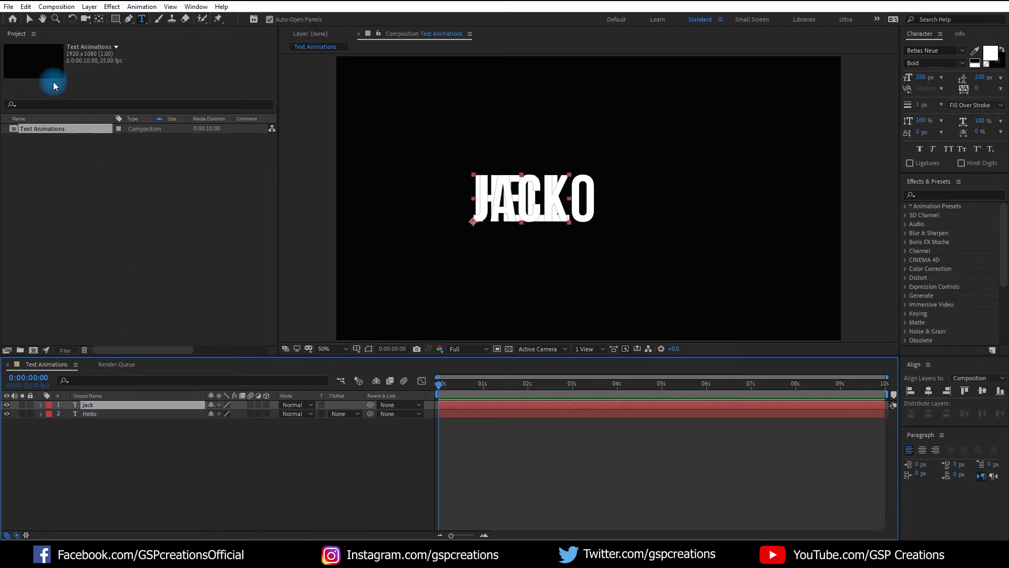
# Move the JACK layer to sit just right of HELLO
pyautogui.click(29, 18)
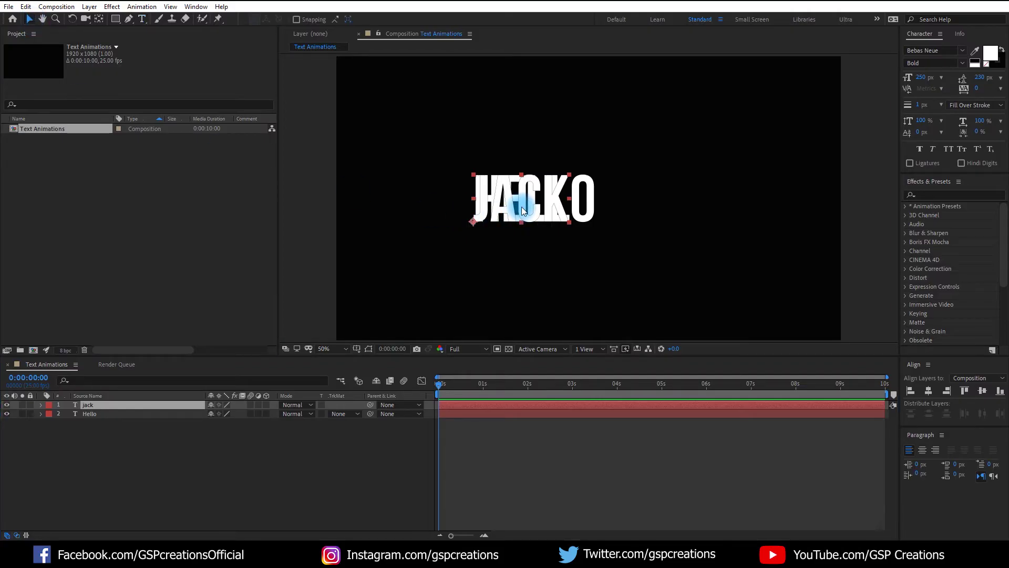
pyautogui.moveTo(522, 206); pyautogui.dragTo(656, 209)
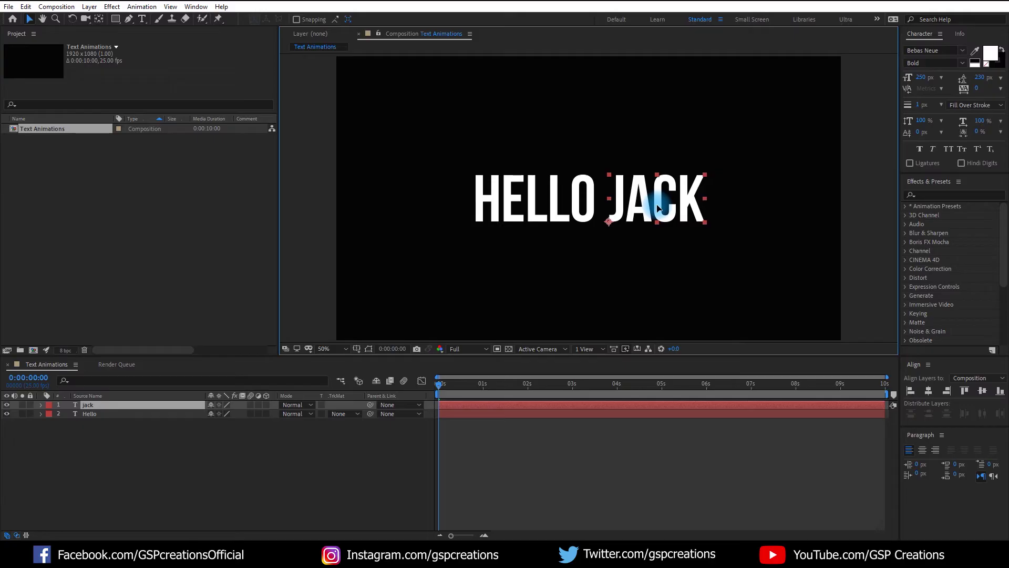
pyautogui.press('Return')
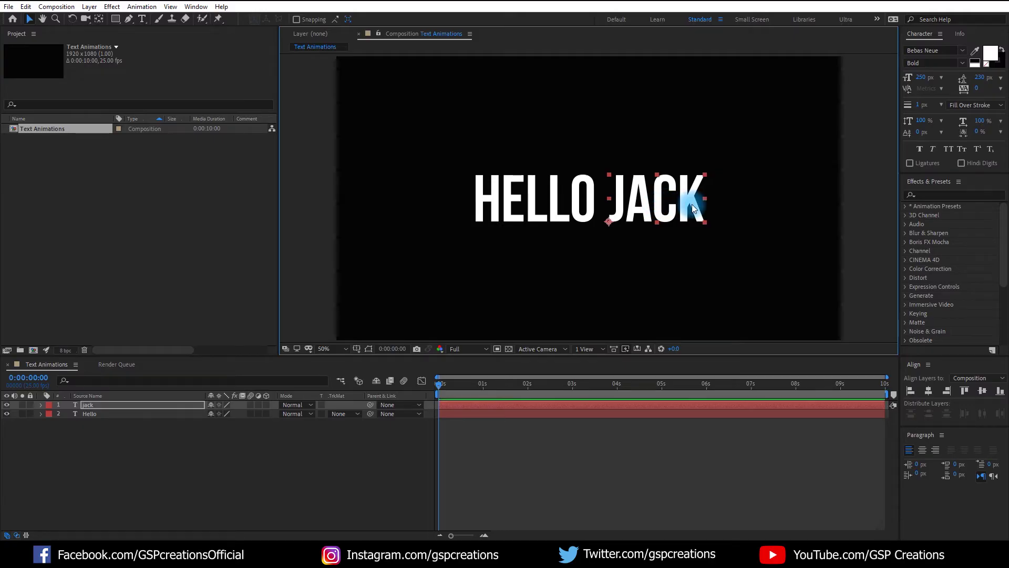
# Add LUCY and PAUL on new lines below JACK
pyautogui.doubleClick(691, 204)
pyautogui.click(699, 199)
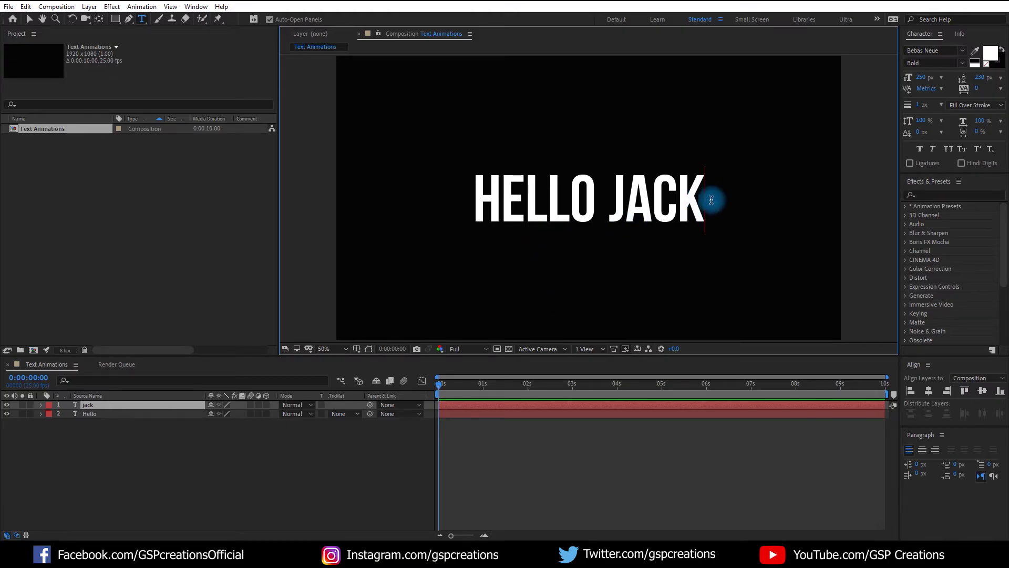
pyautogui.press('Return')
pyautogui.write('LUCY')
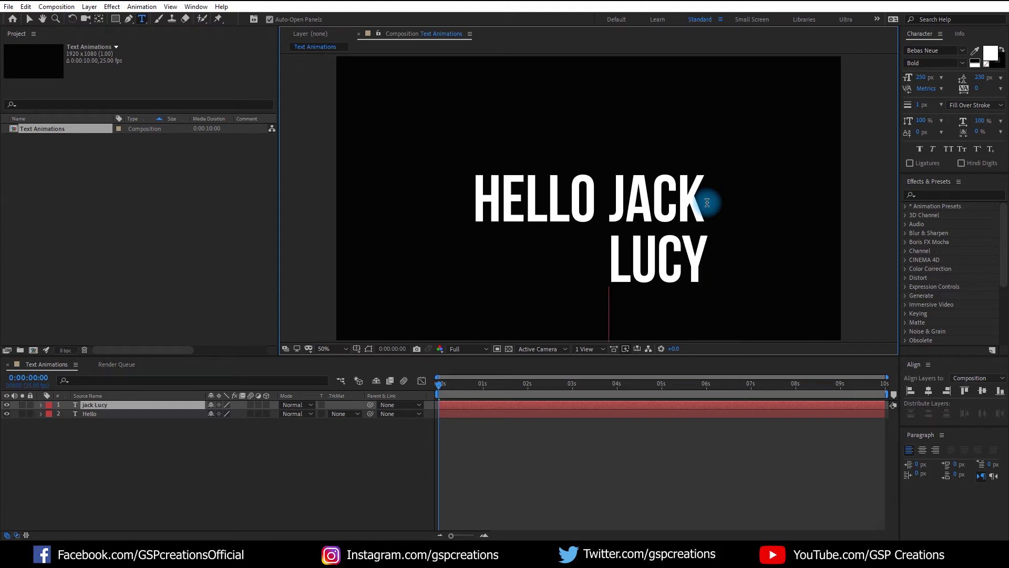
pyautogui.write('aul')
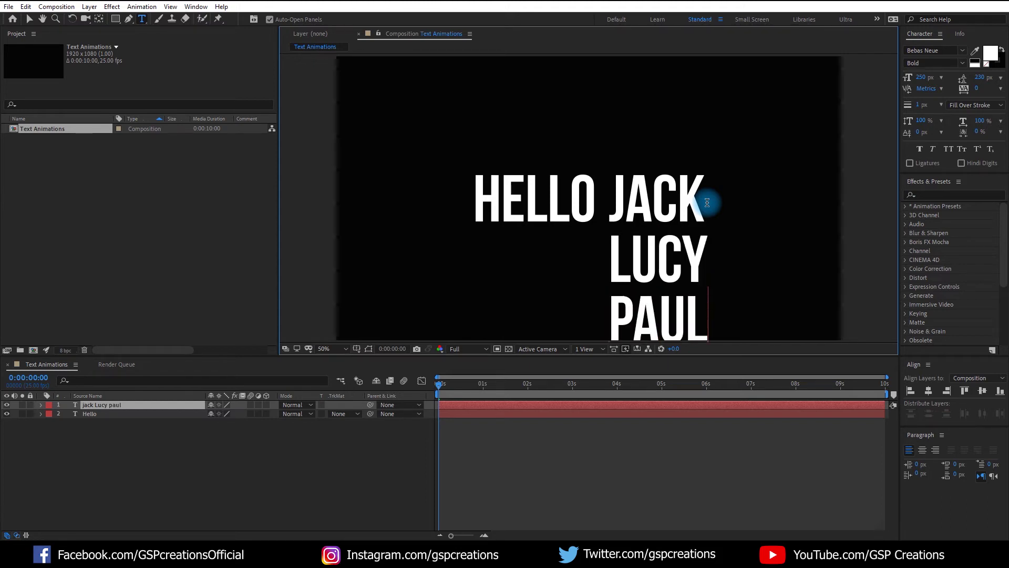
pyautogui.click(103, 440)
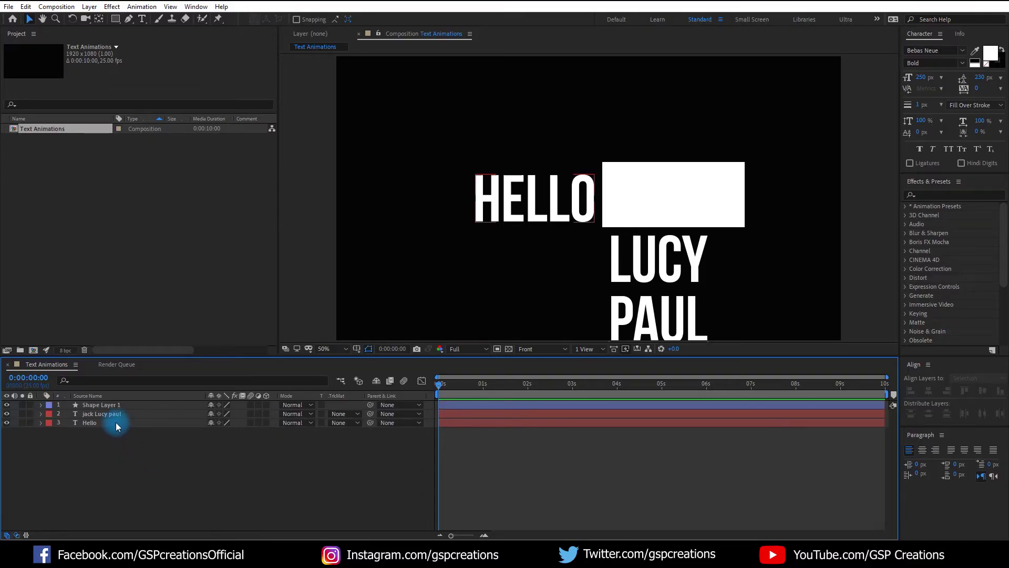
# Move the rectangle beneath the names layer and set Alpha Matte so only JACK shows
pyautogui.click(117, 413)
pyautogui.moveTo(117, 406); pyautogui.dragTo(118, 421)
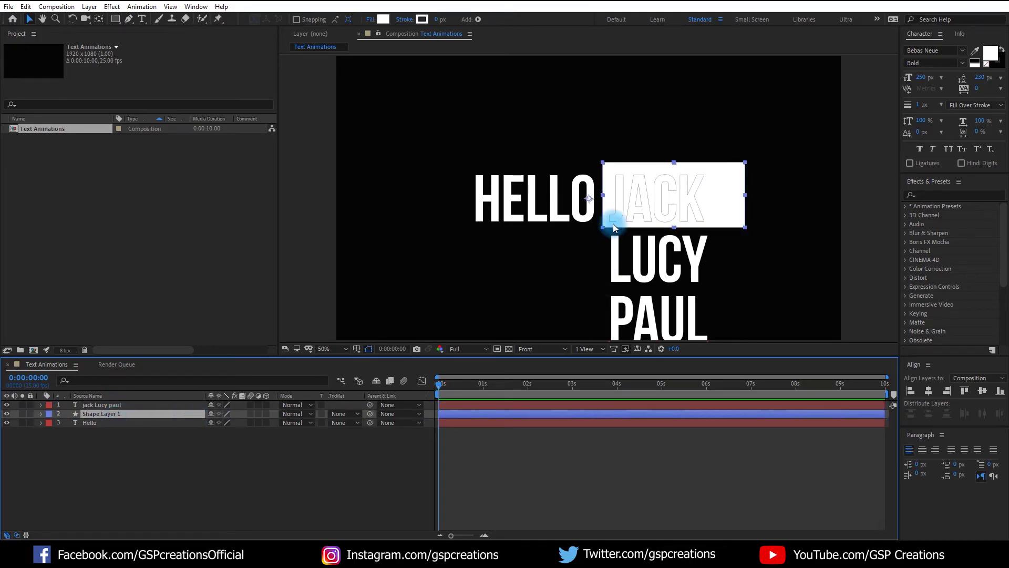
pyautogui.click(338, 413)
pyautogui.click(352, 440)
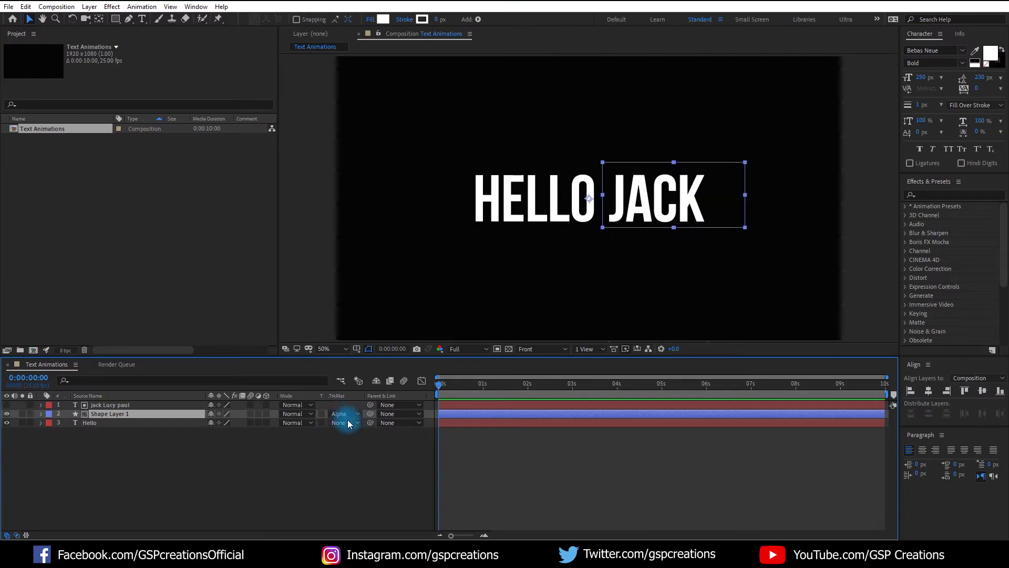
pyautogui.click(313, 448)
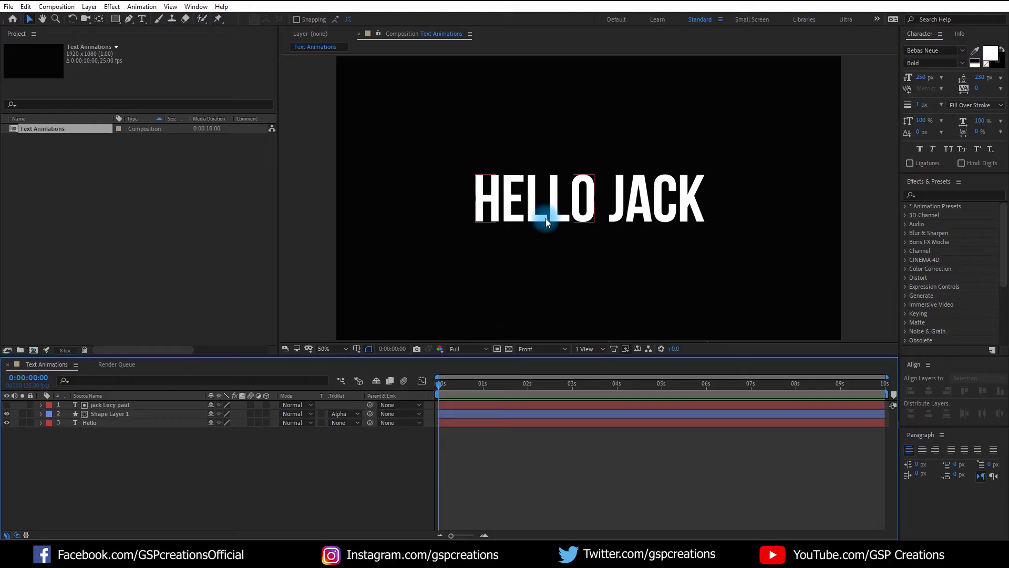
# Set a starting Position keyframe on the names layer at 0 s
pyautogui.click(145, 405)
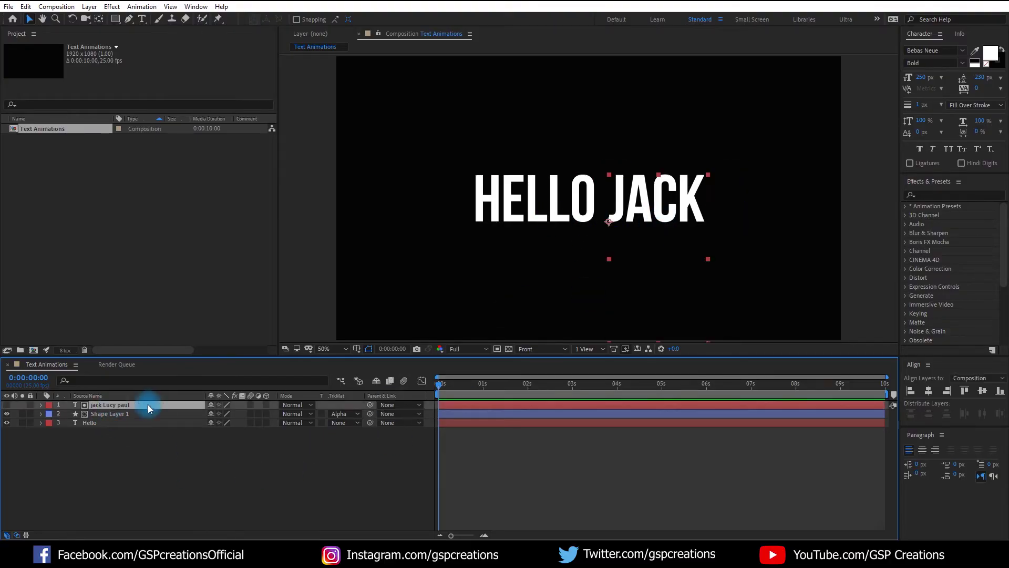
pyautogui.press('p')
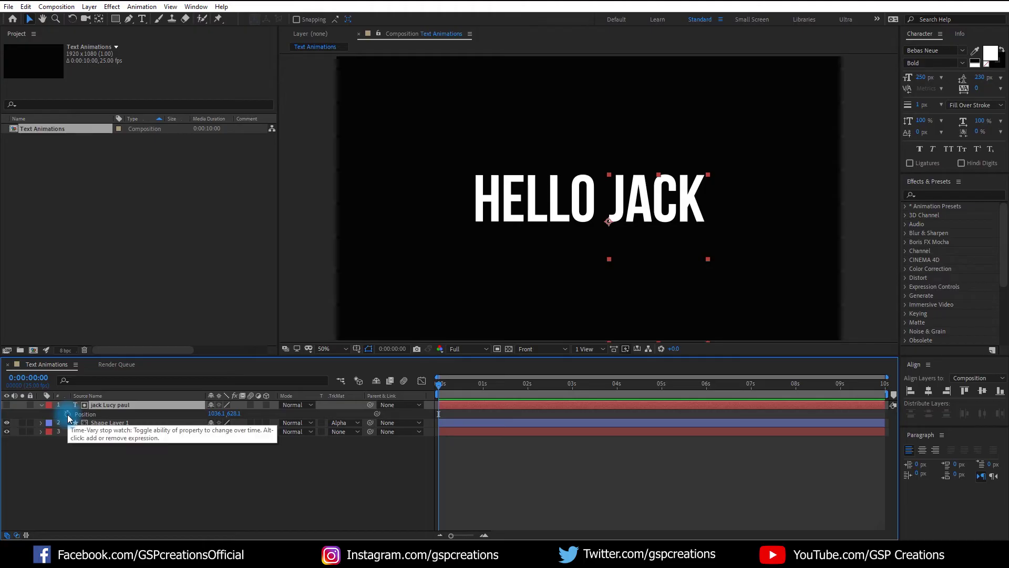
pyautogui.click(67, 414)
# Raise the names so LUCY shows at 2 s and PAUL at 4 s
pyautogui.moveTo(437, 385); pyautogui.dragTo(528, 385)
pyautogui.click(234, 414)
pyautogui.moveTo(234, 414); pyautogui.dragTo(126, 403)
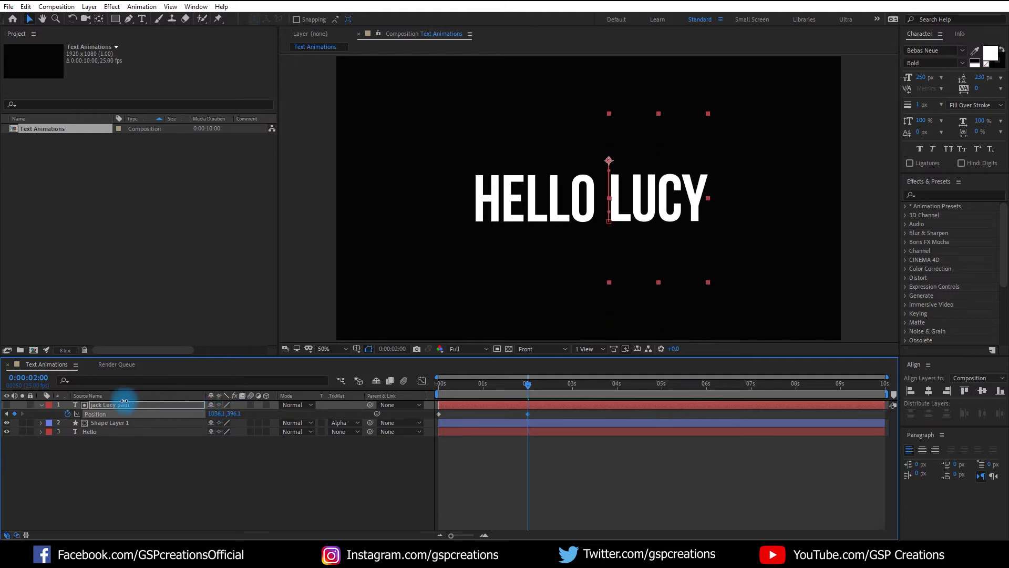
pyautogui.click(528, 385)
pyautogui.moveTo(234, 414); pyautogui.dragTo(117, 405)
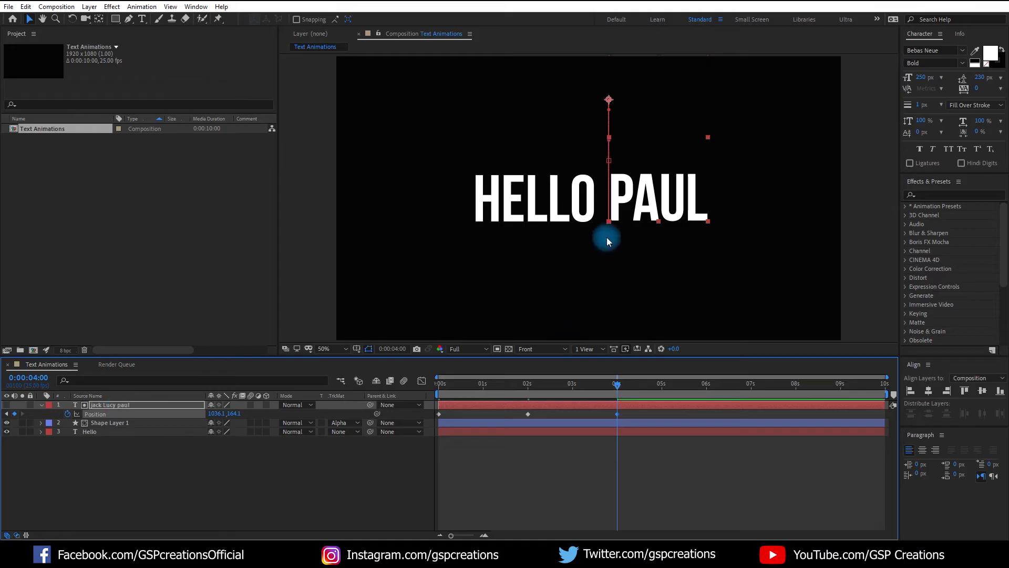
# Rewind to the start and preview the name animation
pyautogui.moveTo(617, 384); pyautogui.dragTo(438, 386)
pyautogui.click(461, 350)
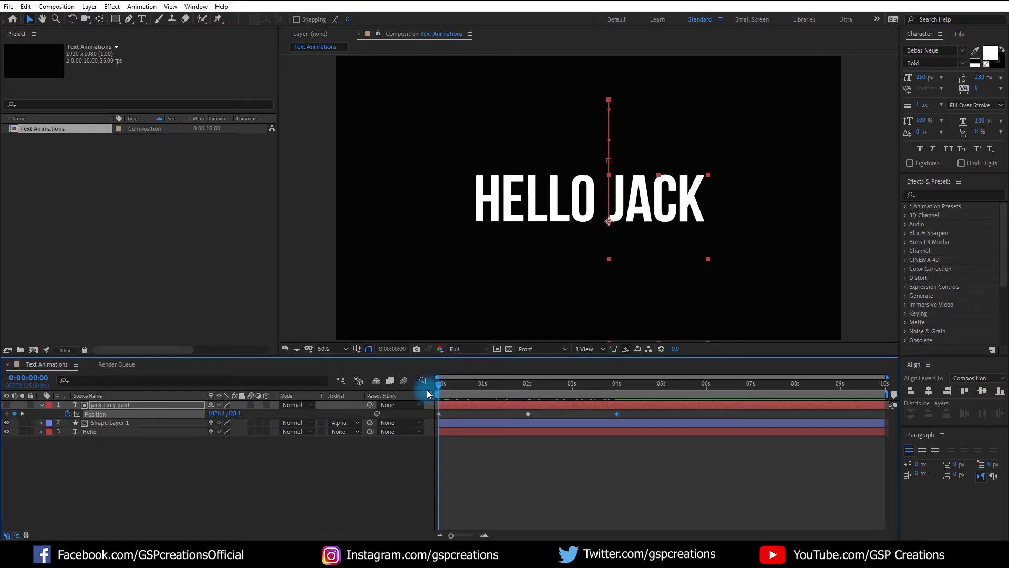
pyautogui.press('space')
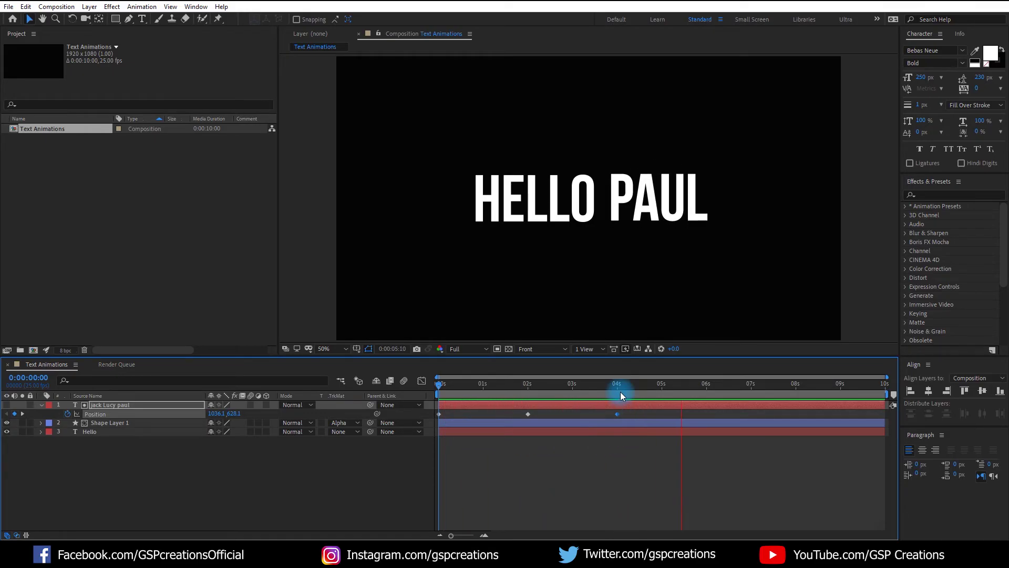
# Select all the names' Position keyframes and apply Easy Ease
pyautogui.moveTo(620, 392); pyautogui.dragTo(433, 383)
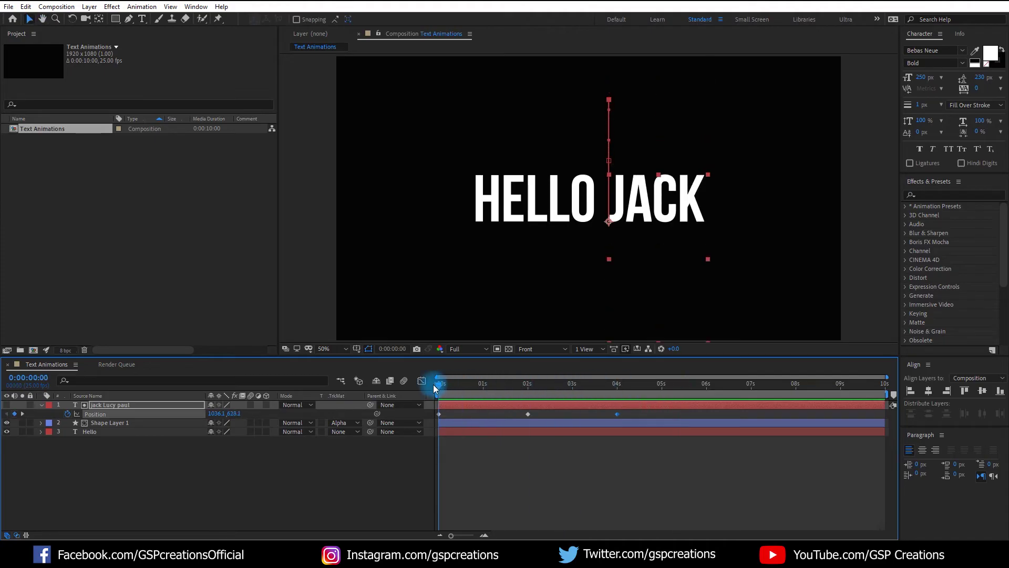
pyautogui.moveTo(634, 411); pyautogui.dragTo(501, 418)
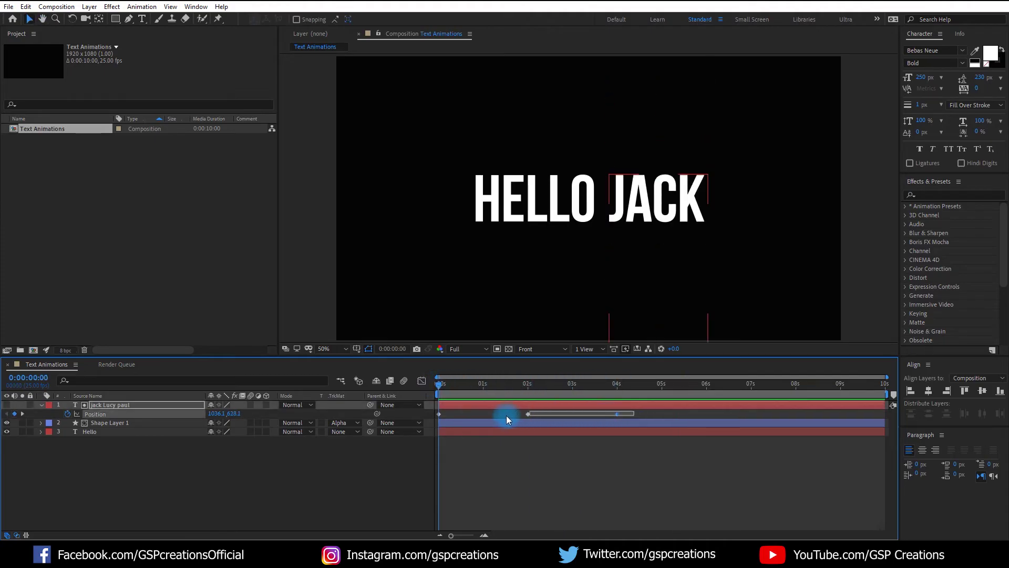
pyautogui.moveTo(431, 414); pyautogui.dragTo(431, 416)
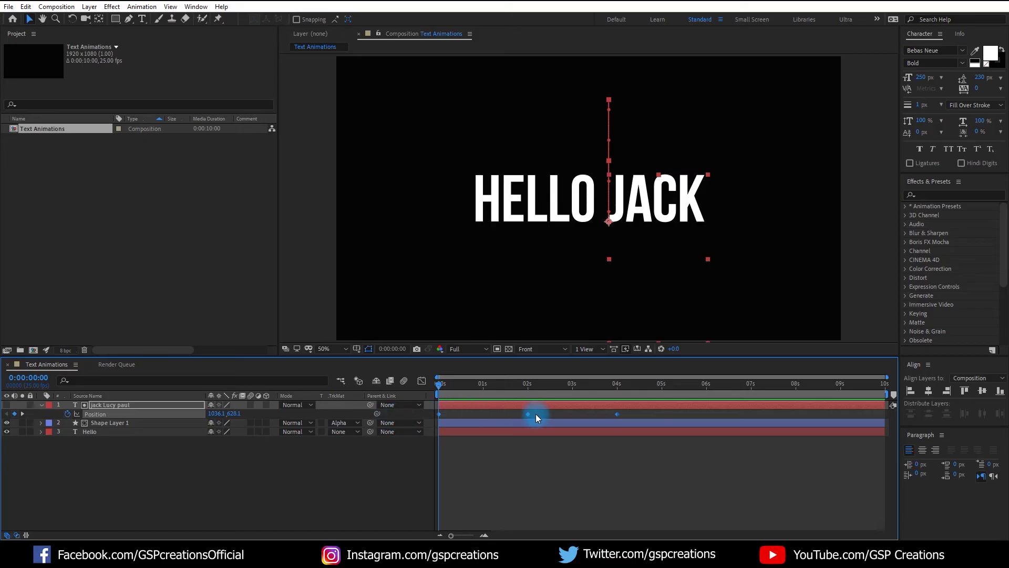
pyautogui.rightClick(616, 413)
pyautogui.moveTo(661, 407)
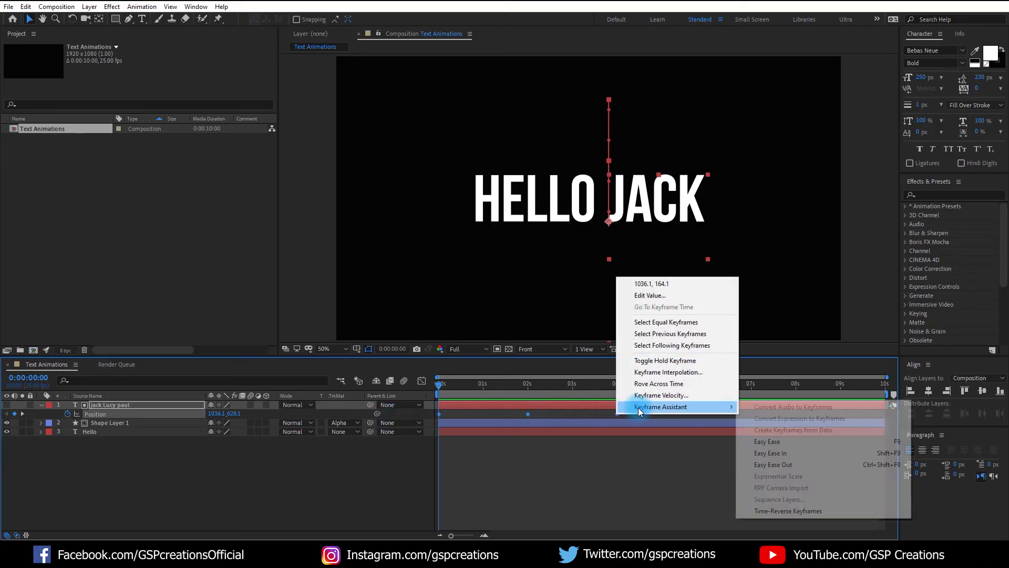
pyautogui.click(779, 444)
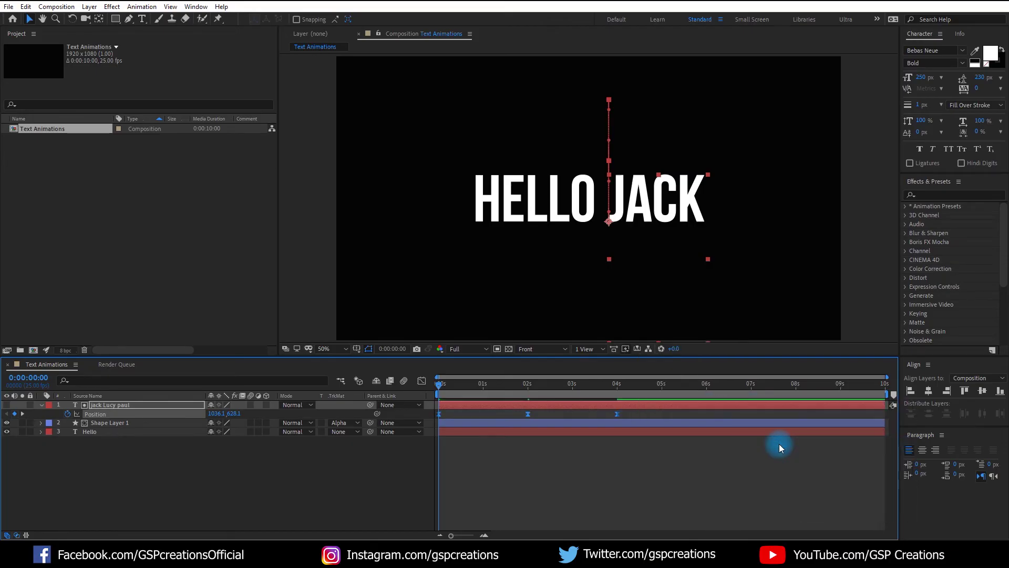
# In the Graph Editor, drag the influence handles out to turn the speed curves into sharp spikes
pyautogui.click(421, 381)
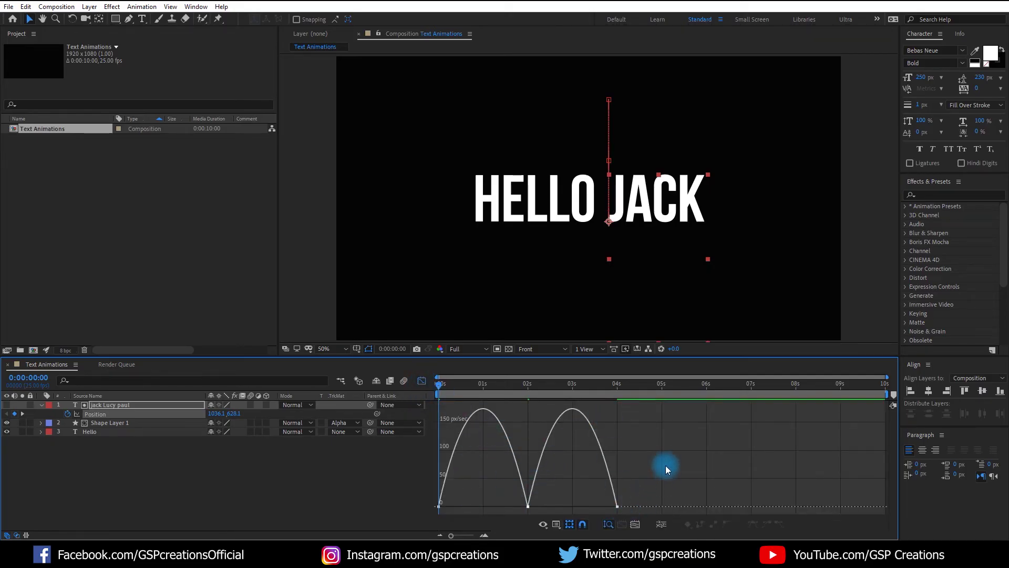
pyautogui.moveTo(665, 461)
pyautogui.mouseDown()
pyautogui.moveTo(605, 514)
pyautogui.moveTo(438, 470)
pyautogui.mouseUp()
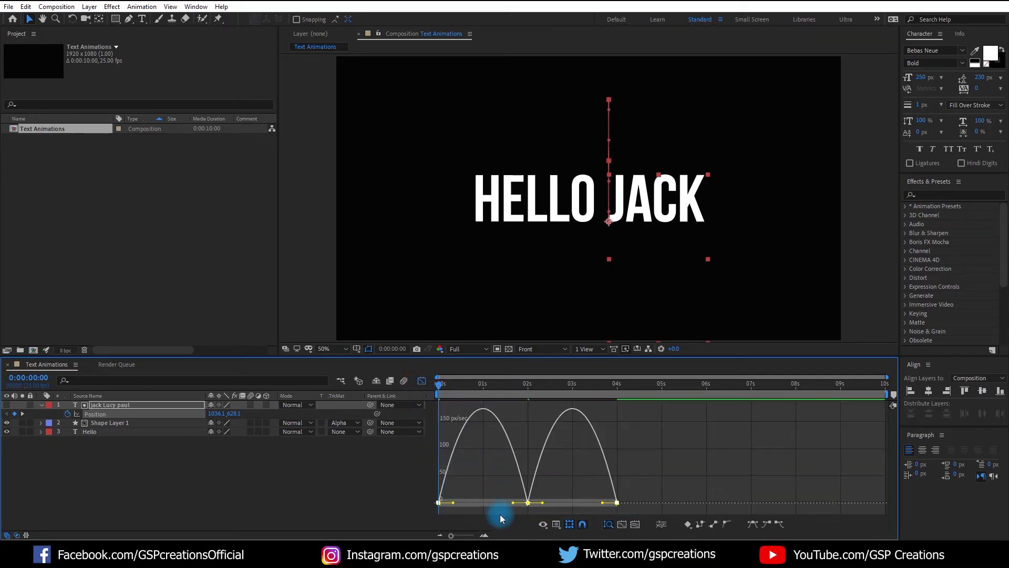
pyautogui.click(484, 535)
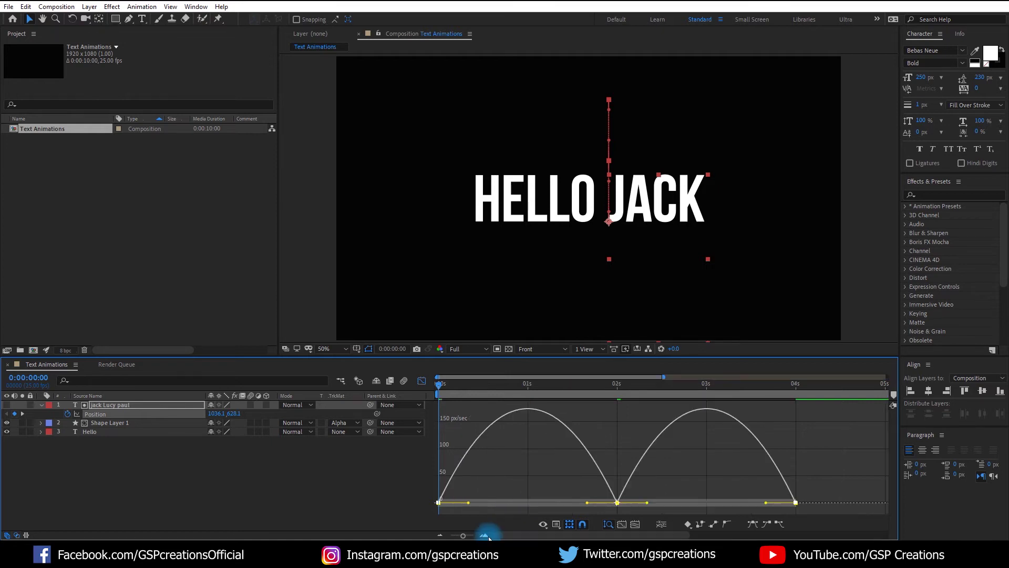
pyautogui.moveTo(468, 506)
pyautogui.mouseDown()
pyautogui.moveTo(586, 505)
pyautogui.moveTo(531, 502)
pyautogui.mouseUp()
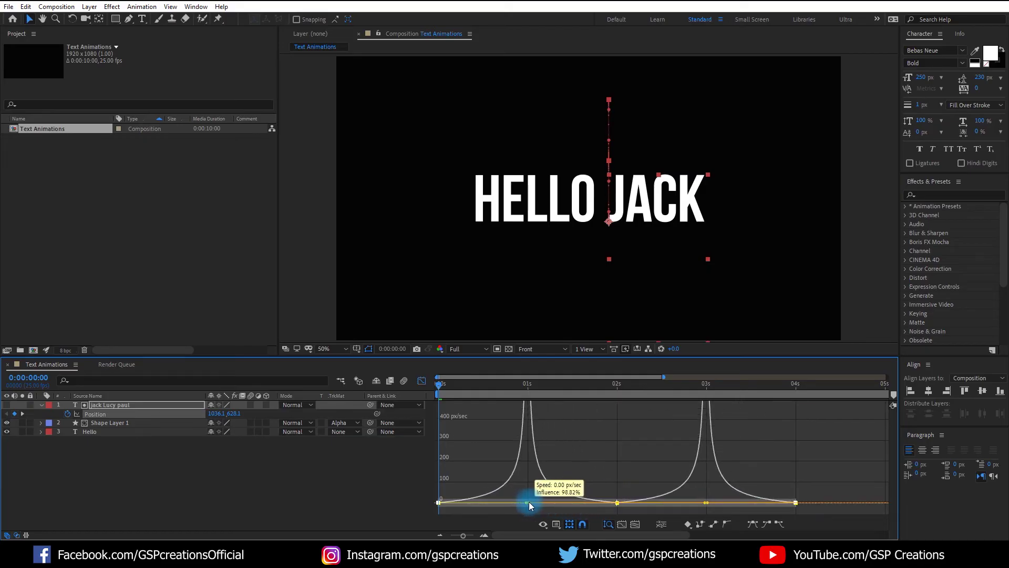
pyautogui.moveTo(529, 502); pyautogui.dragTo(529, 505)
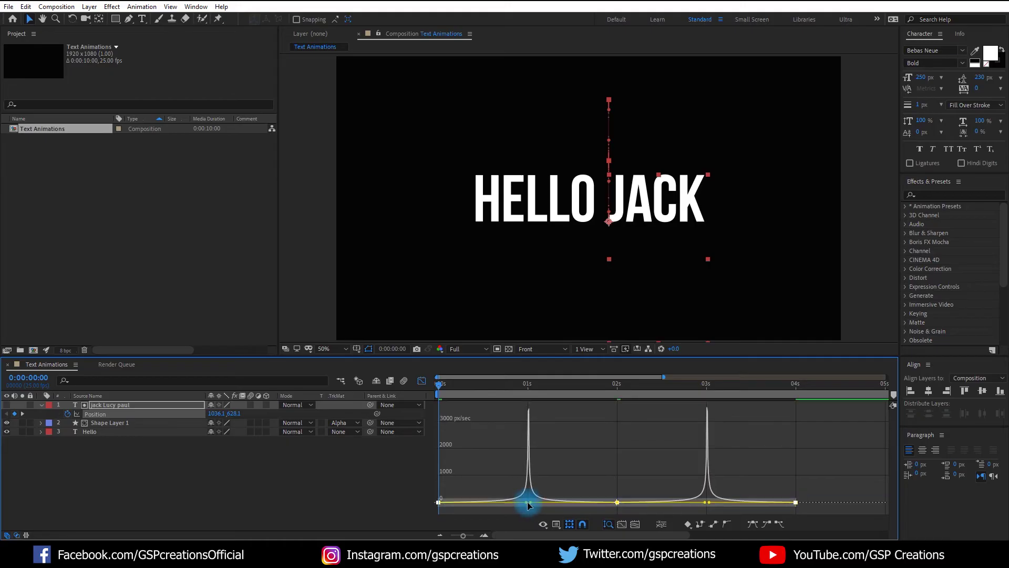
pyautogui.moveTo(528, 504); pyautogui.dragTo(530, 460)
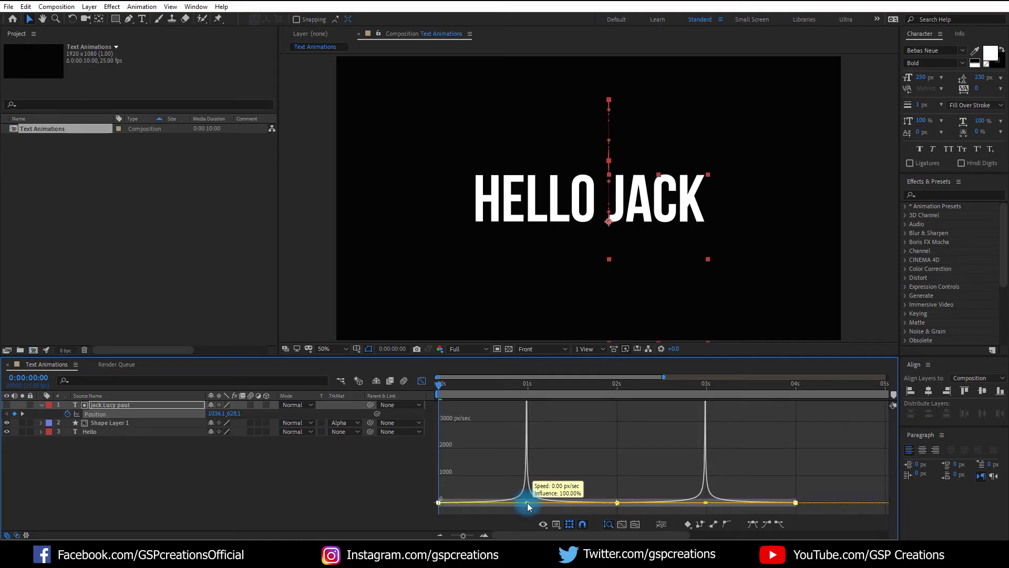
# Back in the layer timeline, play and then stop the eased JACK-LUCY-PAUL preview
pyautogui.click(422, 382)
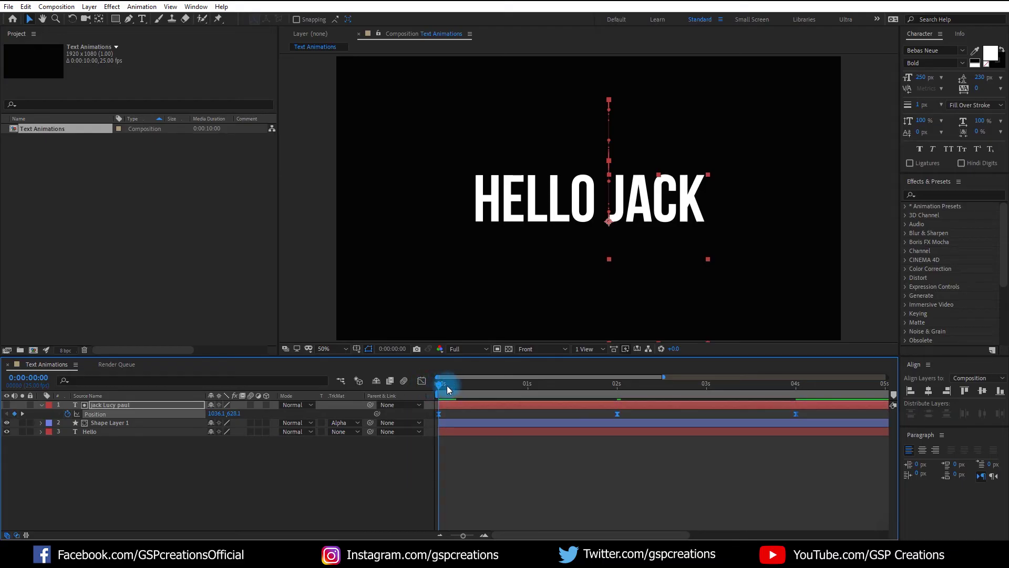
pyautogui.press('space')
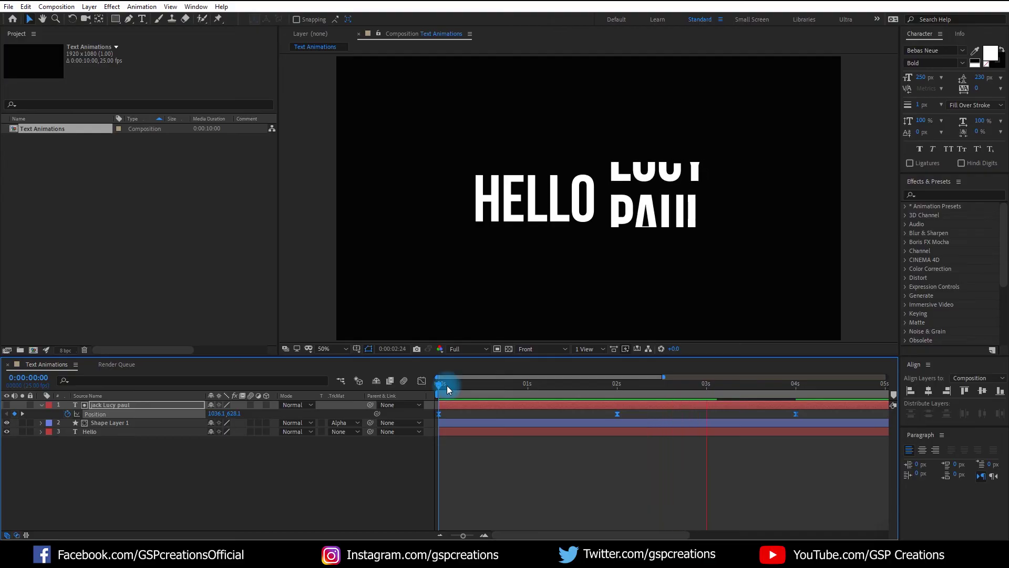
pyautogui.press('space')
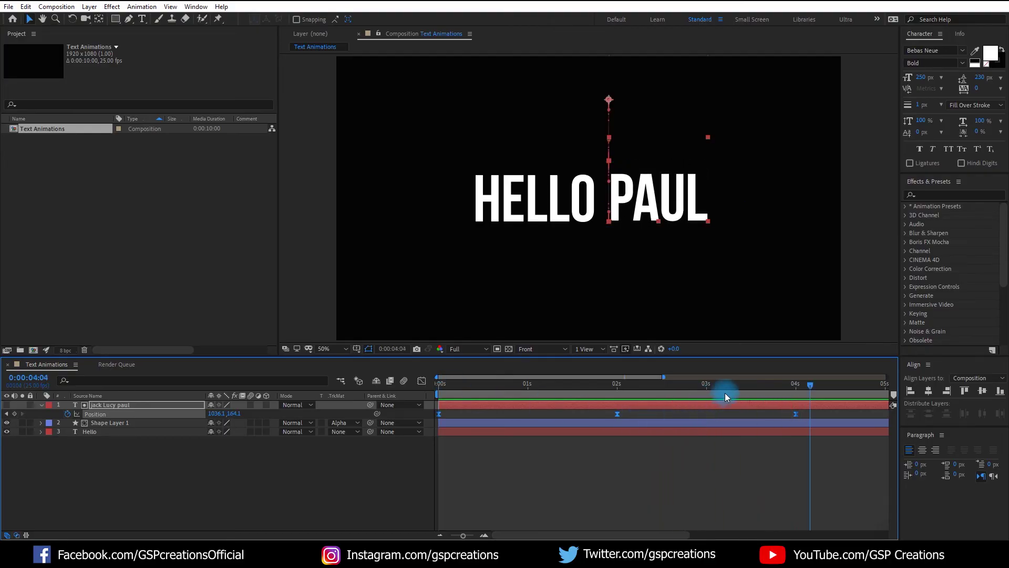
# Shrink the Shape Layer 1 mask box around the word and nudge it slightly lower
pyautogui.moveTo(451, 386); pyautogui.dragTo(439, 386)
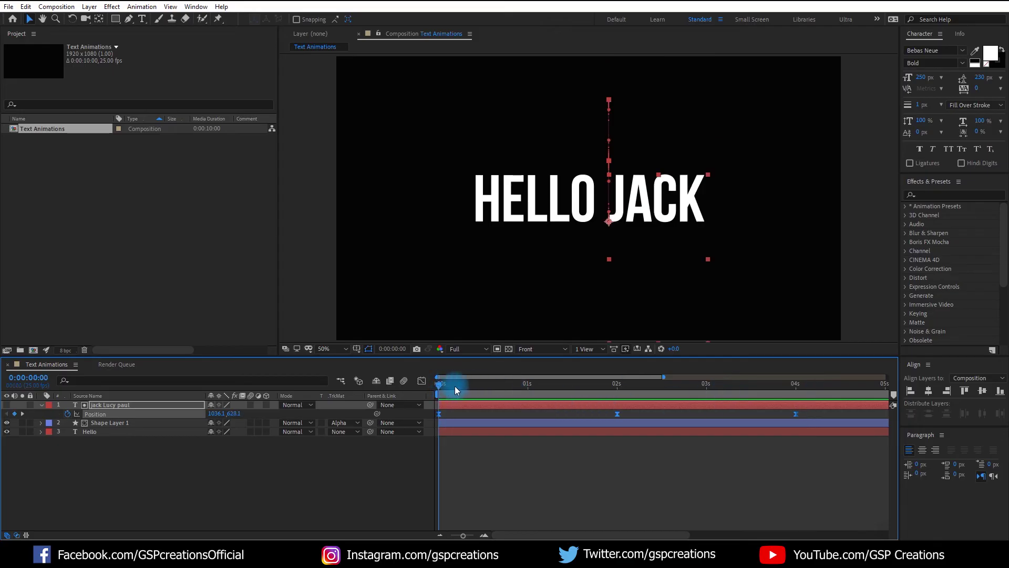
pyautogui.click(166, 421)
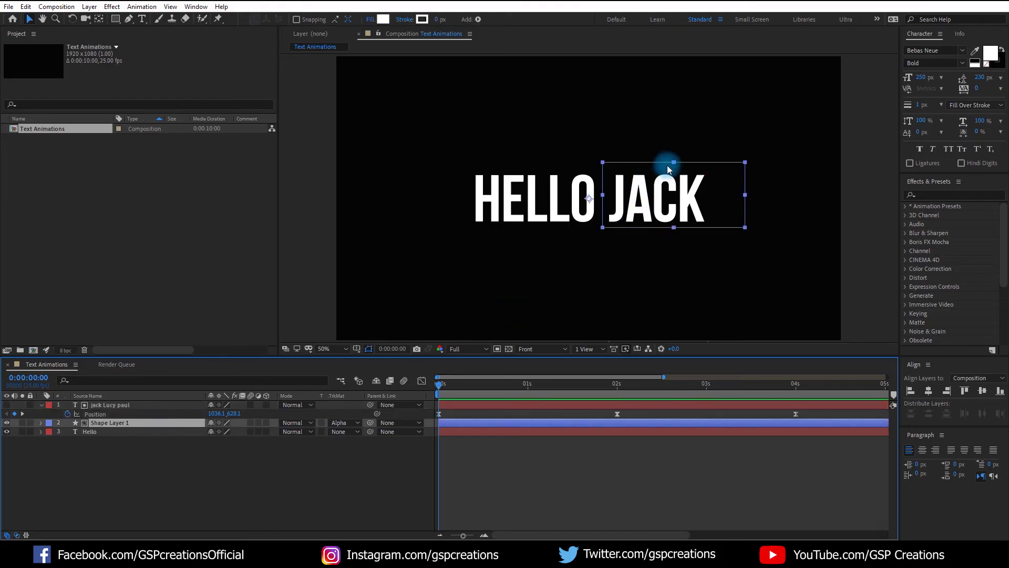
pyautogui.moveTo(673, 164); pyautogui.dragTo(674, 168)
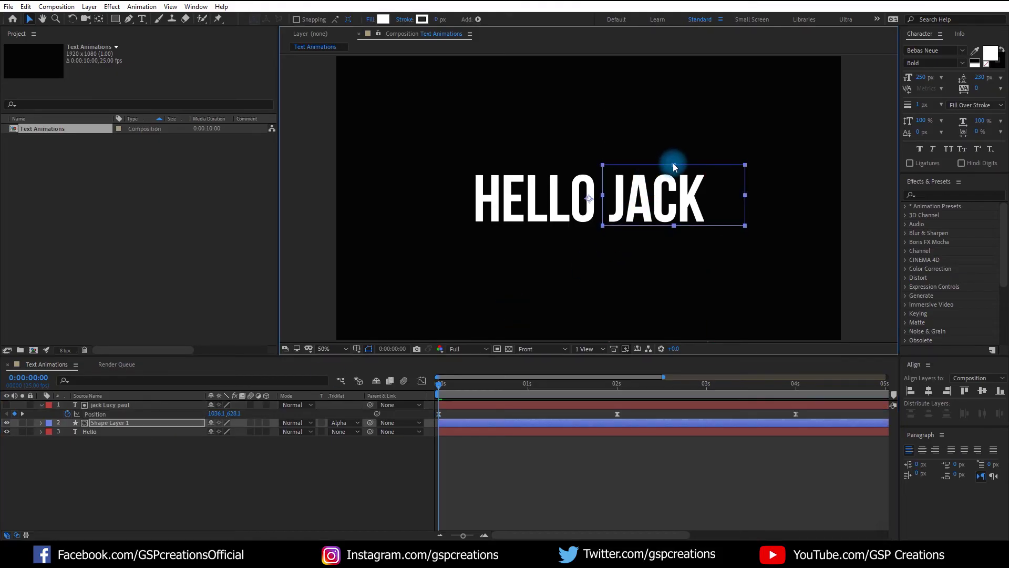
pyautogui.click(109, 424)
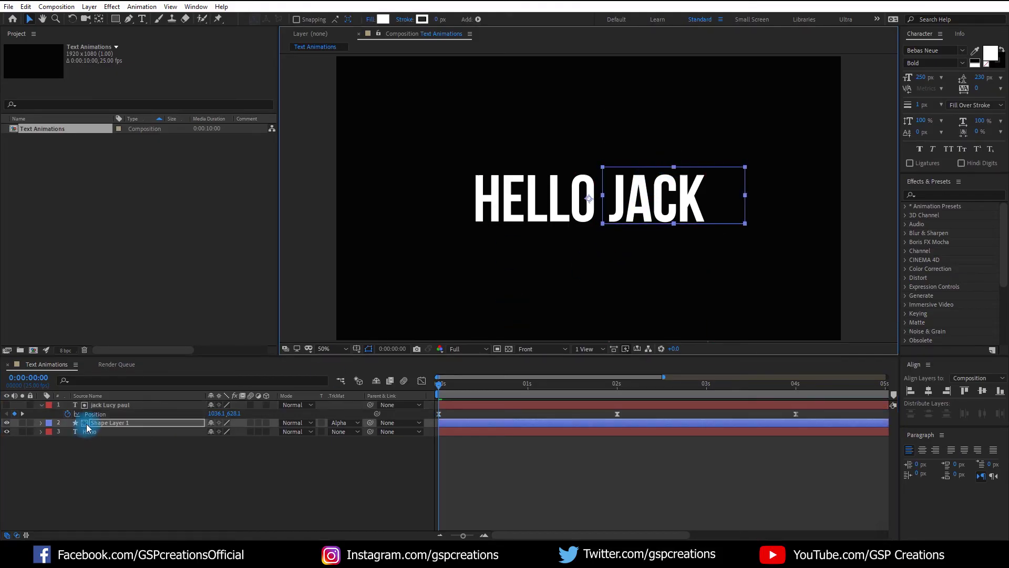
pyautogui.press('p')
pyautogui.moveTo(233, 434); pyautogui.dragTo(240, 433)
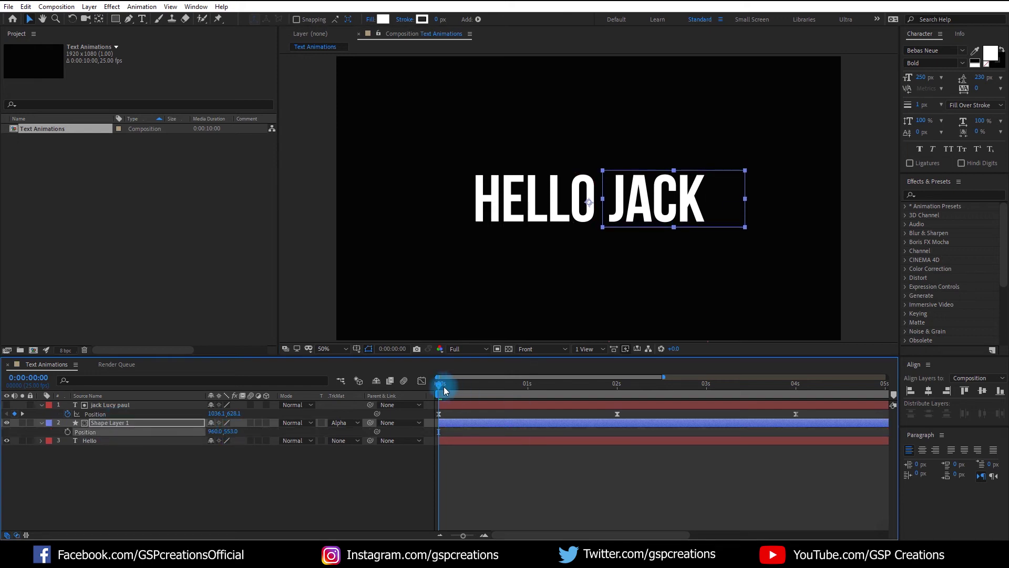
pyautogui.click(410, 468)
# Preview the scroll, then drag the LUCY Position keyframe earlier in time
pyautogui.press('space')
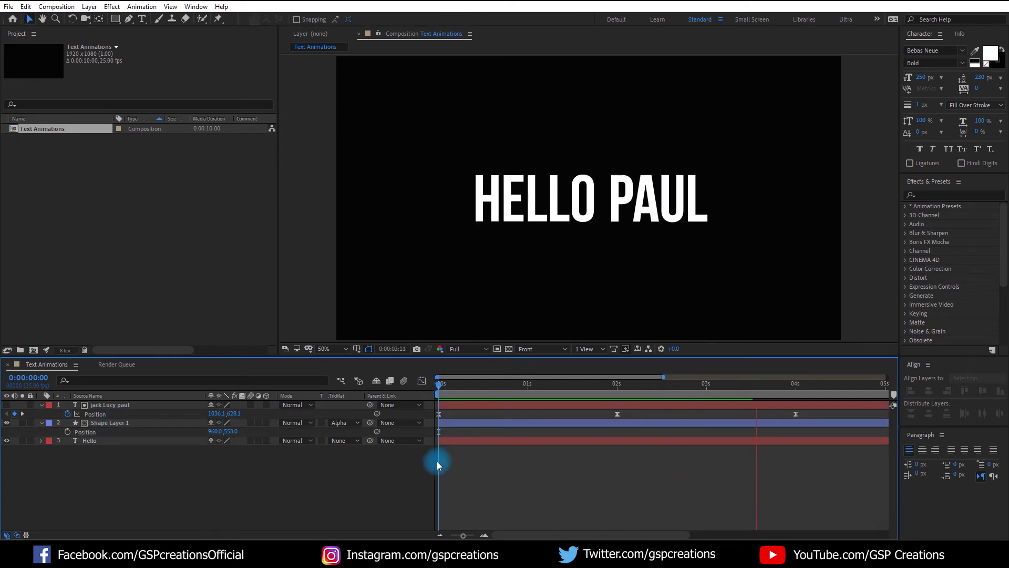
pyautogui.moveTo(452, 390)
pyautogui.mouseDown()
pyautogui.moveTo(629, 413)
pyautogui.moveTo(573, 385)
pyautogui.mouseUp()
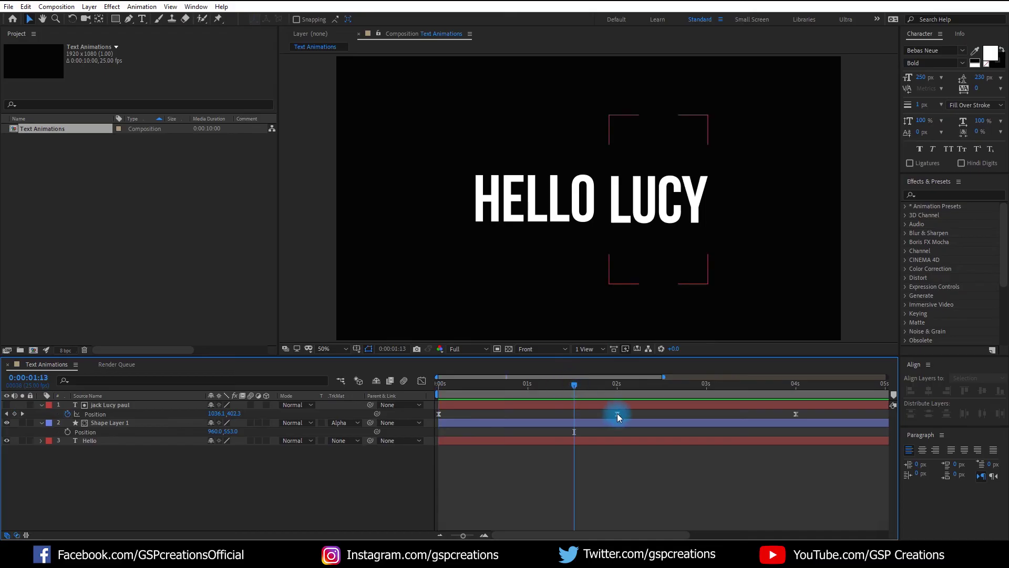
pyautogui.moveTo(618, 413)
pyautogui.mouseDown()
pyautogui.moveTo(575, 400)
pyautogui.moveTo(758, 391)
pyautogui.moveTo(773, 414)
pyautogui.moveTo(759, 413)
pyautogui.mouseUp()
pyautogui.click(584, 386)
# Deselect the text layer and replay the revised timing from the LUCY moment
pyautogui.press('space')
pyautogui.click(416, 460)
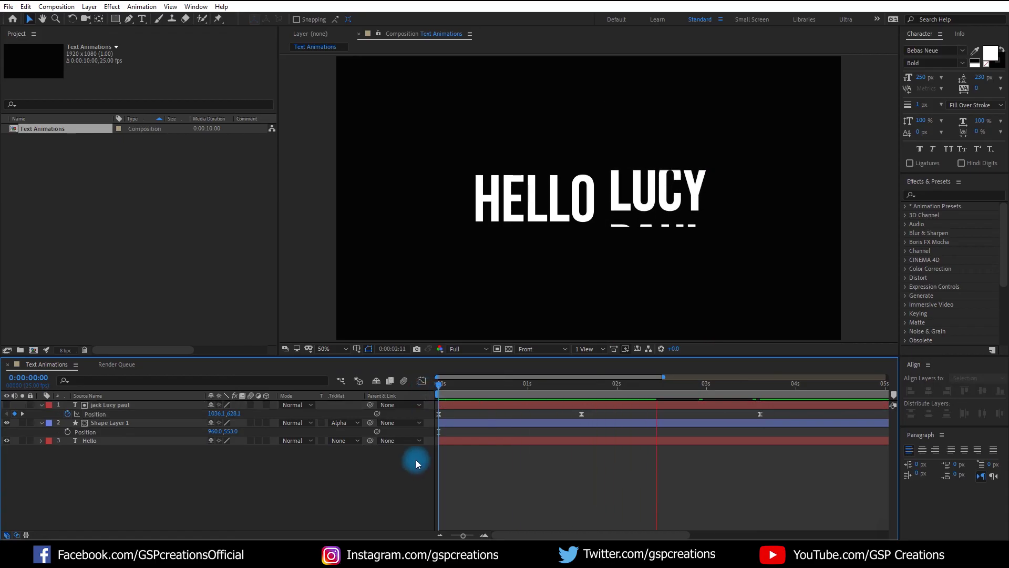
pyautogui.moveTo(752, 382)
pyautogui.mouseDown()
pyautogui.moveTo(466, 387)
pyautogui.moveTo(766, 392)
pyautogui.moveTo(439, 394)
pyautogui.mouseUp()
pyautogui.press('space')
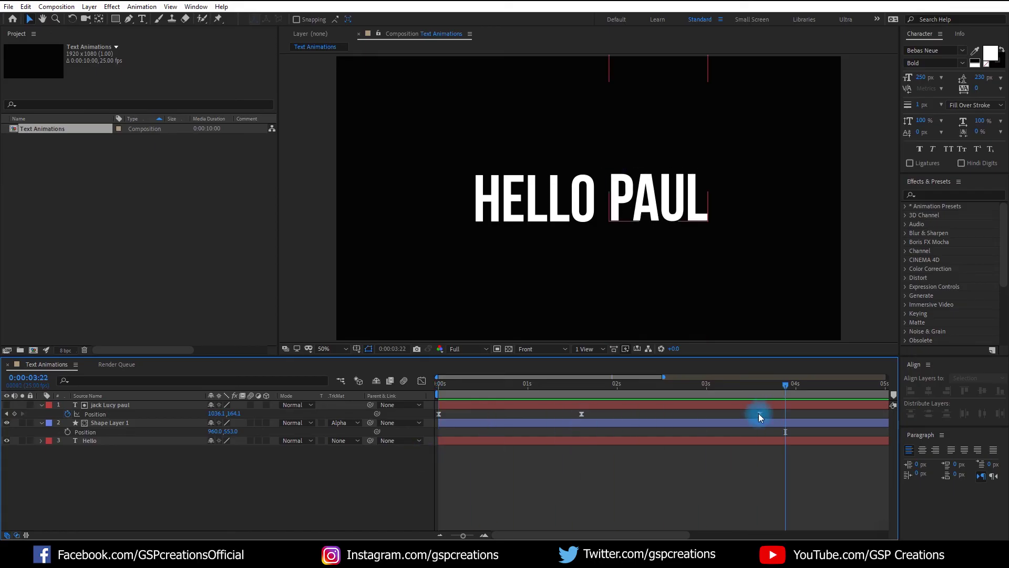
# Move the LUCY and PAUL keyframes, then shift all three names to 1, 2 and 3 seconds
pyautogui.moveTo(581, 413); pyautogui.dragTo(527, 414)
pyautogui.click(618, 386)
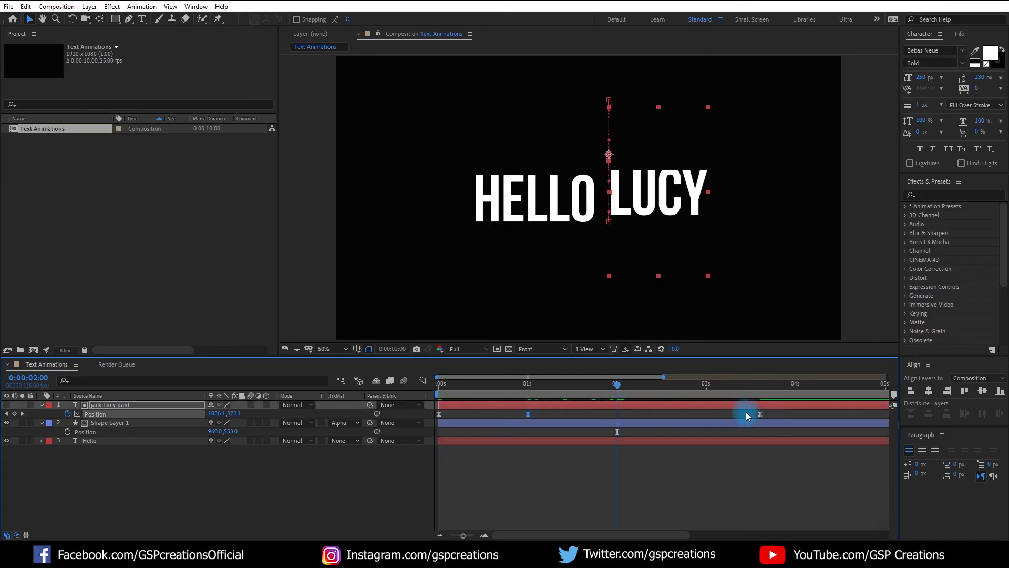
pyautogui.moveTo(758, 413); pyautogui.dragTo(431, 417)
pyautogui.click(343, 480)
pyautogui.press('pageup')
pyautogui.press('pageup')
pyautogui.press('pageup')
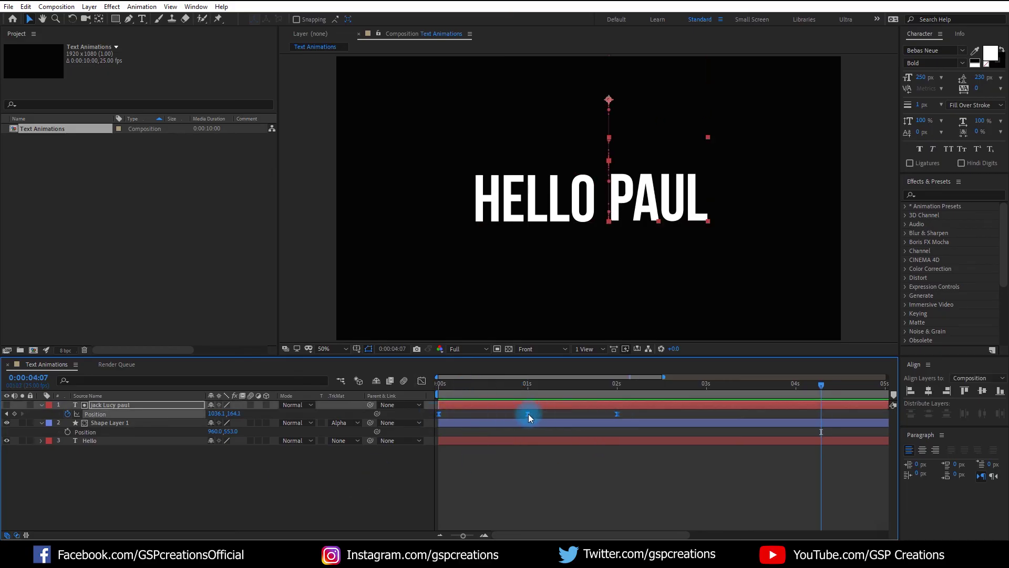
pyautogui.moveTo(528, 414); pyautogui.dragTo(617, 410)
pyautogui.moveTo(524, 386); pyautogui.dragTo(432, 388)
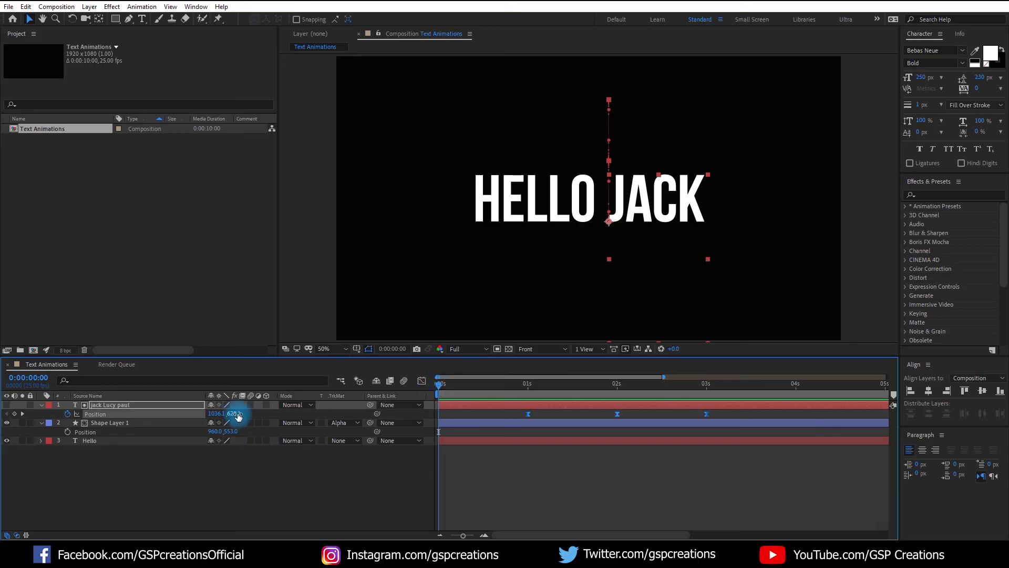
# Key Position Y 816 at 0 s and sharpen the ease influence in the speed graph
pyautogui.moveTo(234, 413); pyautogui.dragTo(362, 419)
pyautogui.click(422, 380)
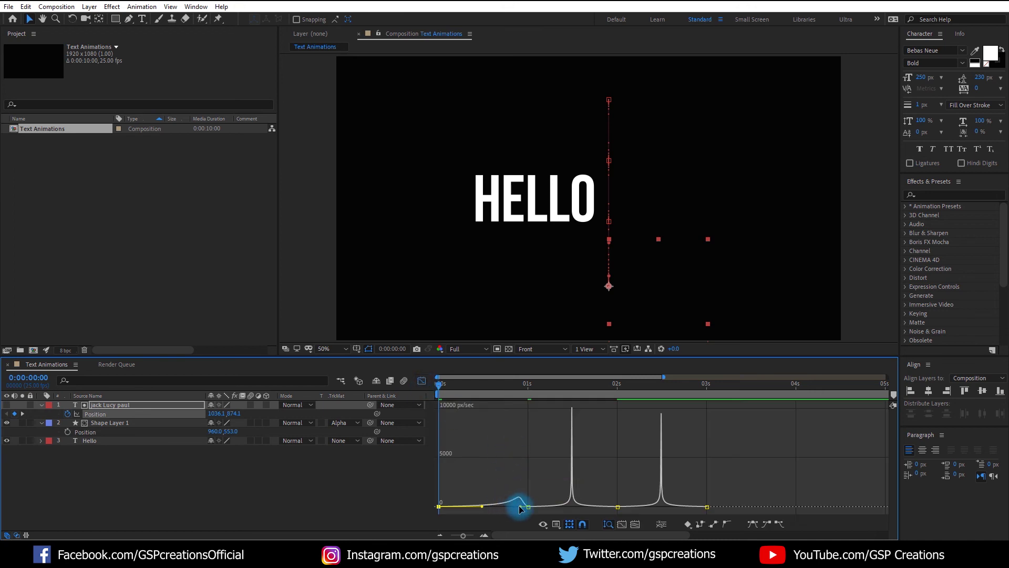
pyautogui.moveTo(519, 508); pyautogui.dragTo(484, 507)
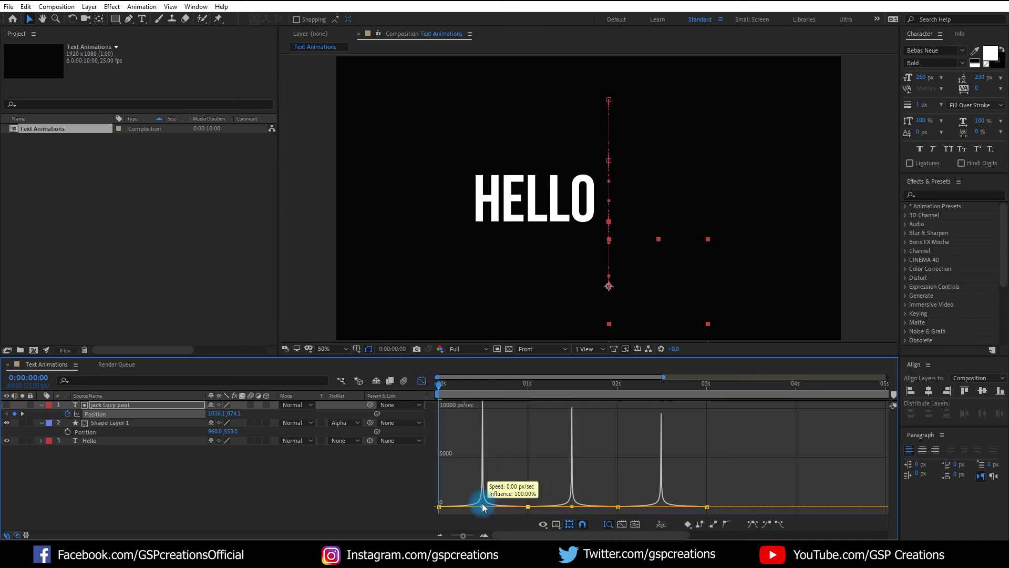
pyautogui.moveTo(483, 507); pyautogui.dragTo(484, 506)
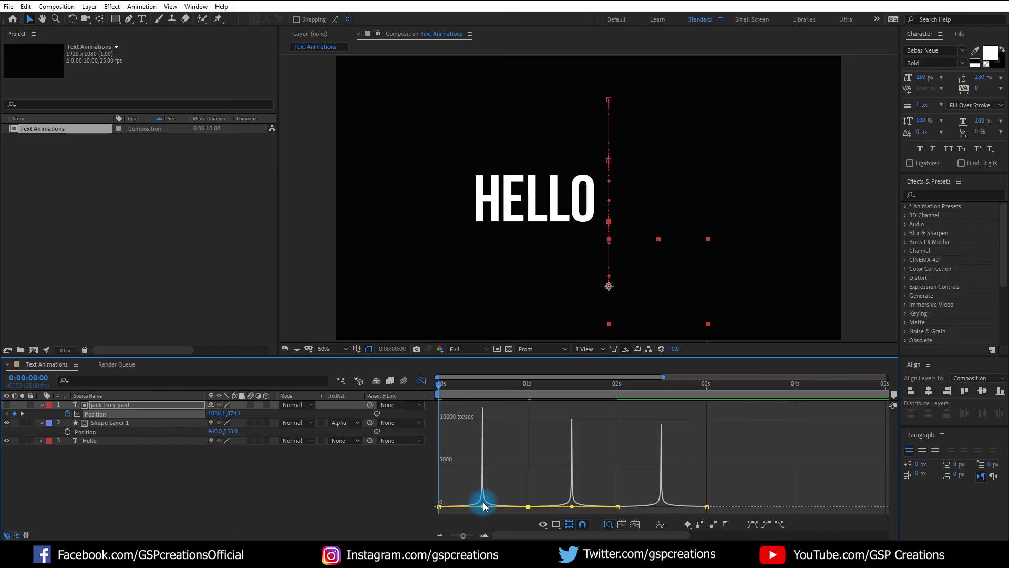
# Zoom into the speed graph and fine-tune the first name change's ease influence
pyautogui.click(488, 507)
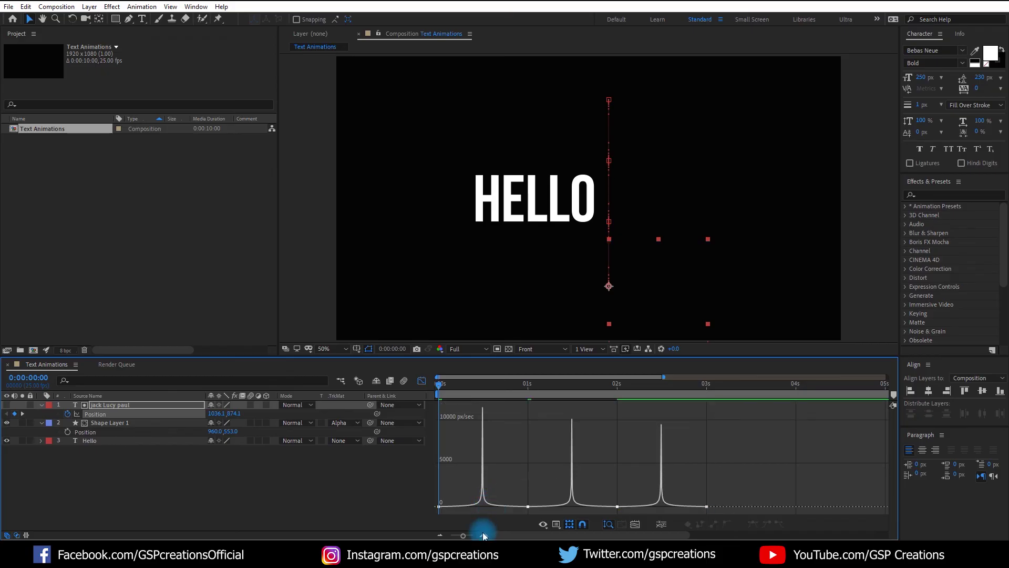
pyautogui.press('=')
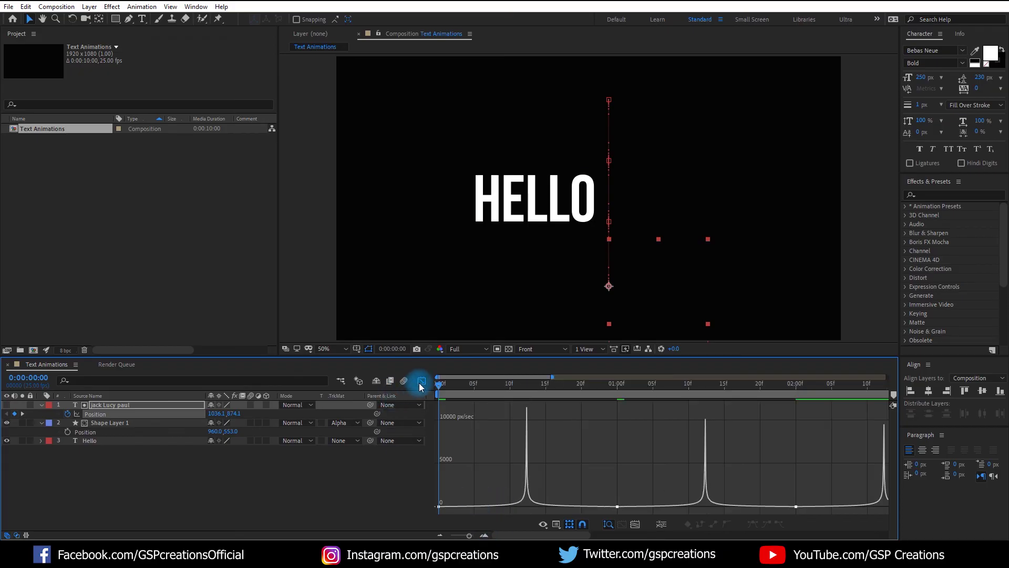
pyautogui.moveTo(521, 507)
pyautogui.mouseDown()
pyautogui.moveTo(593, 517)
pyautogui.moveTo(525, 504)
pyautogui.mouseUp()
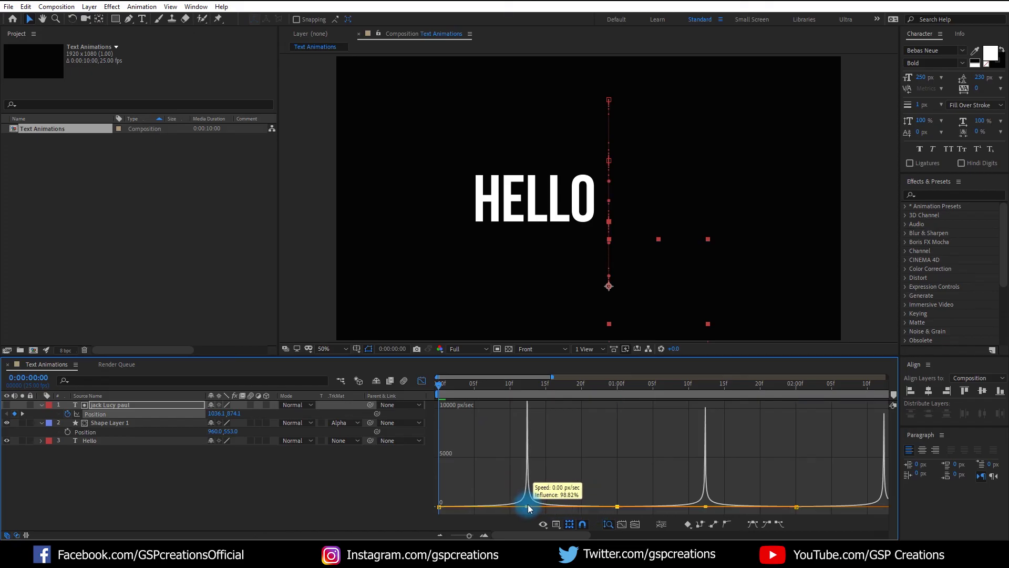
pyautogui.moveTo(526, 504); pyautogui.dragTo(529, 504)
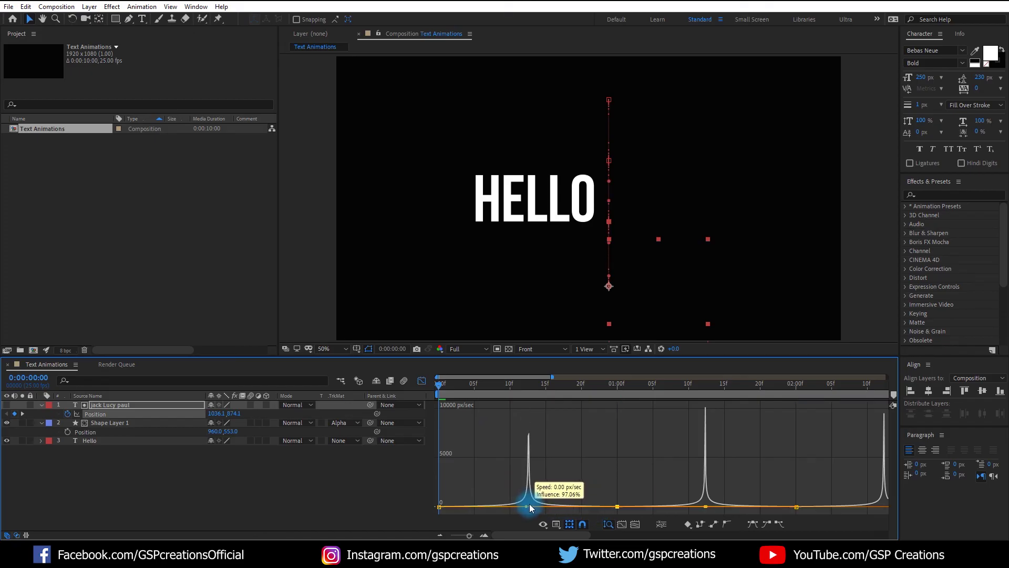
# Switch from the Graph Editor back to the layer timeline and preview the eased animation
pyautogui.click(424, 382)
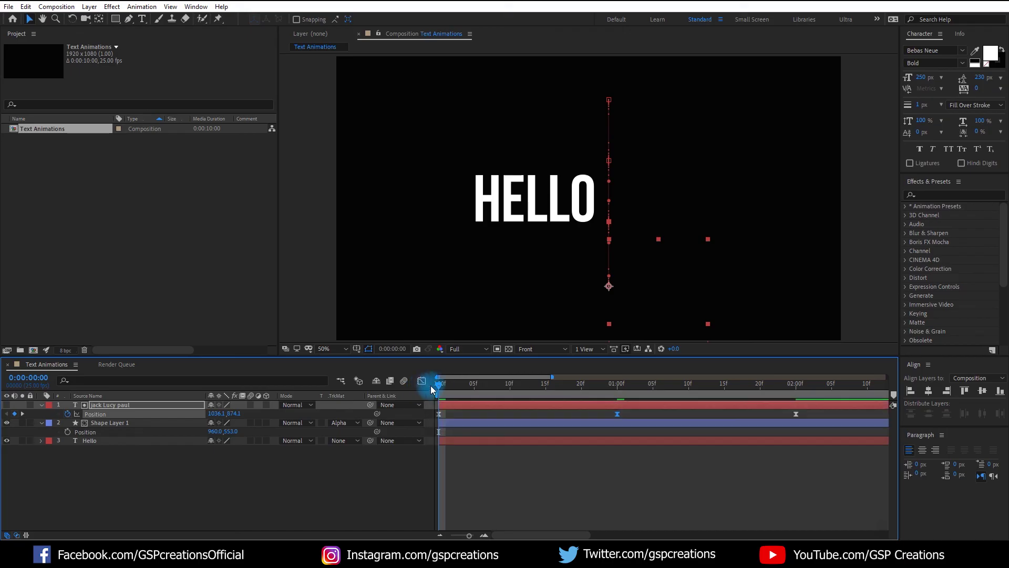
pyautogui.click(324, 471)
pyautogui.press('space')
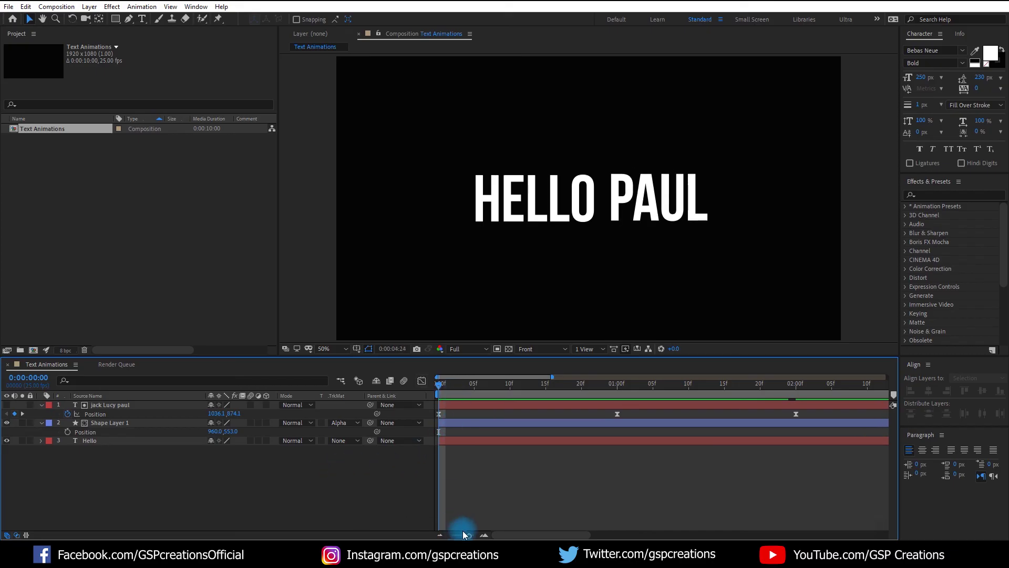
# Zoom the timeline out to the full ten seconds and play the name scroll
pyautogui.click(441, 536)
pyautogui.click(446, 387)
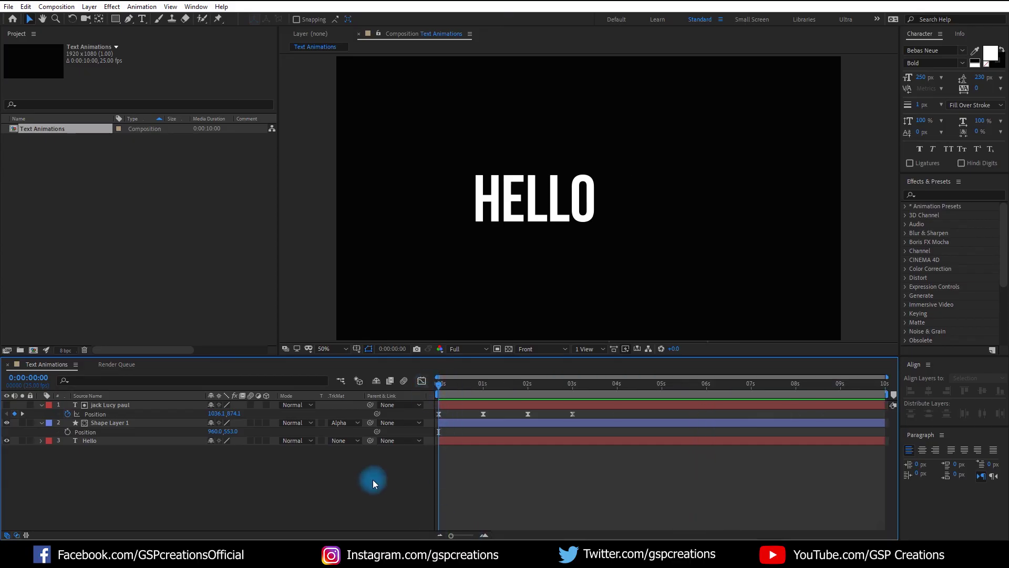
pyautogui.press('space')
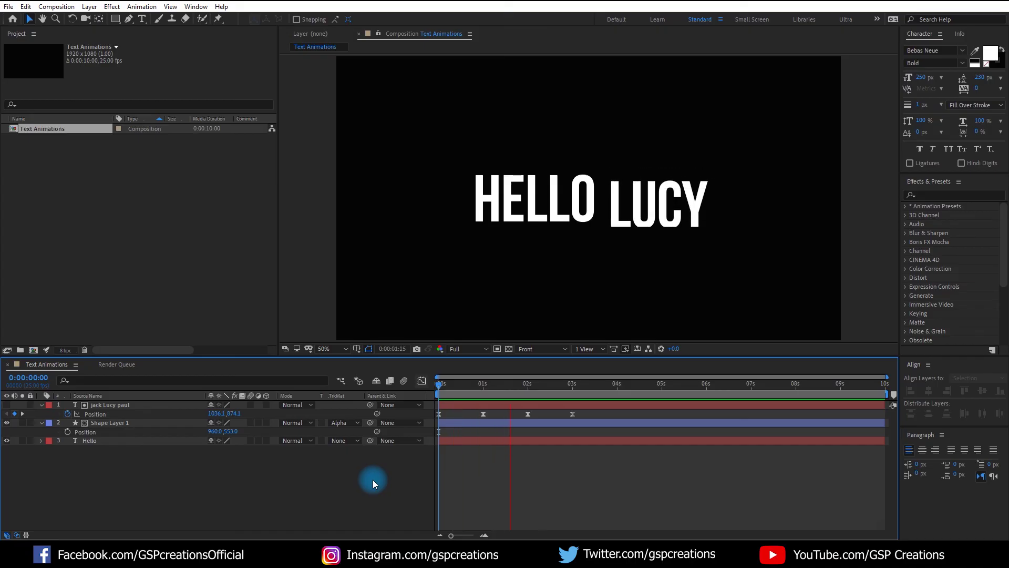